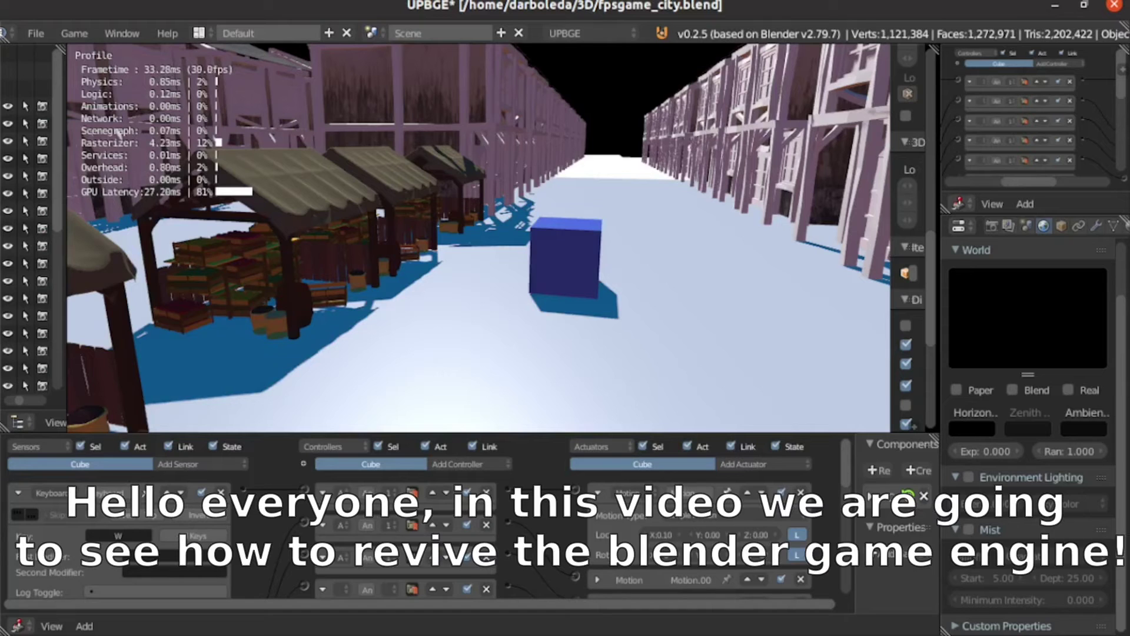
# - Drive the blue cube along the market street with W, A, D and Space, then stop the game
pyautogui.press('w')
pyautogui.press('a')
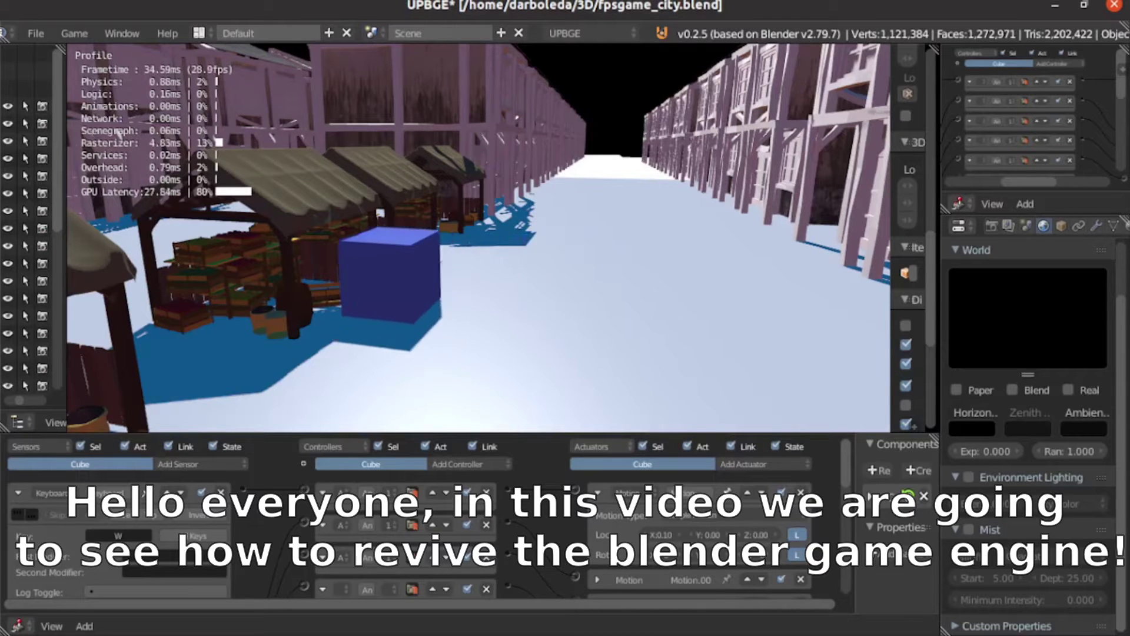
pyautogui.press('d')
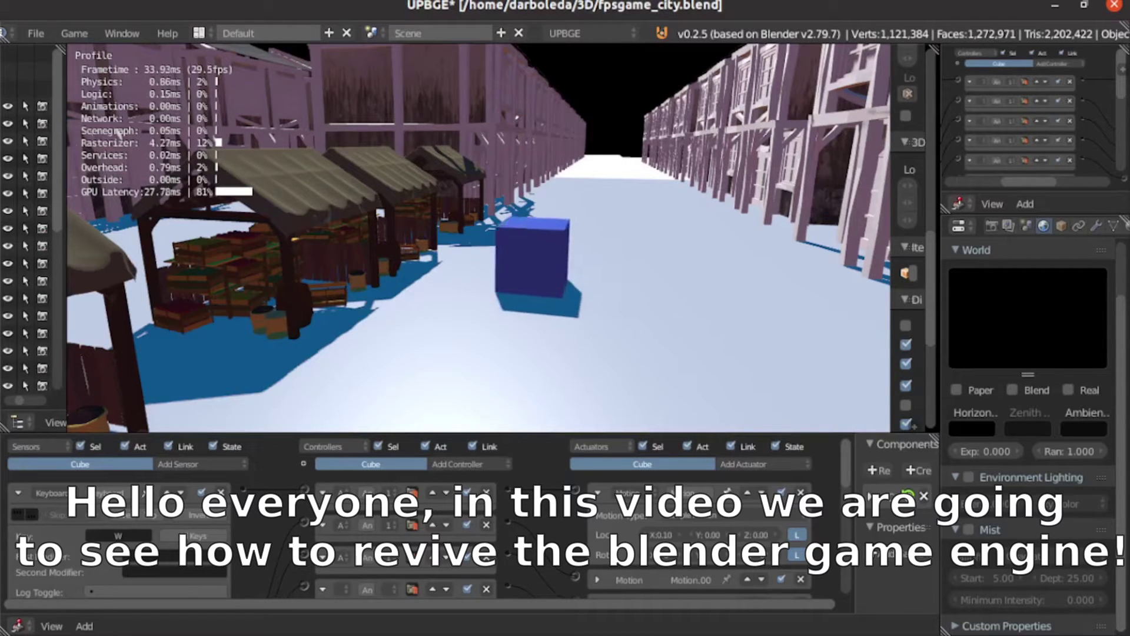
pyautogui.press('space')
pyautogui.press('a')
pyautogui.press('Escape')
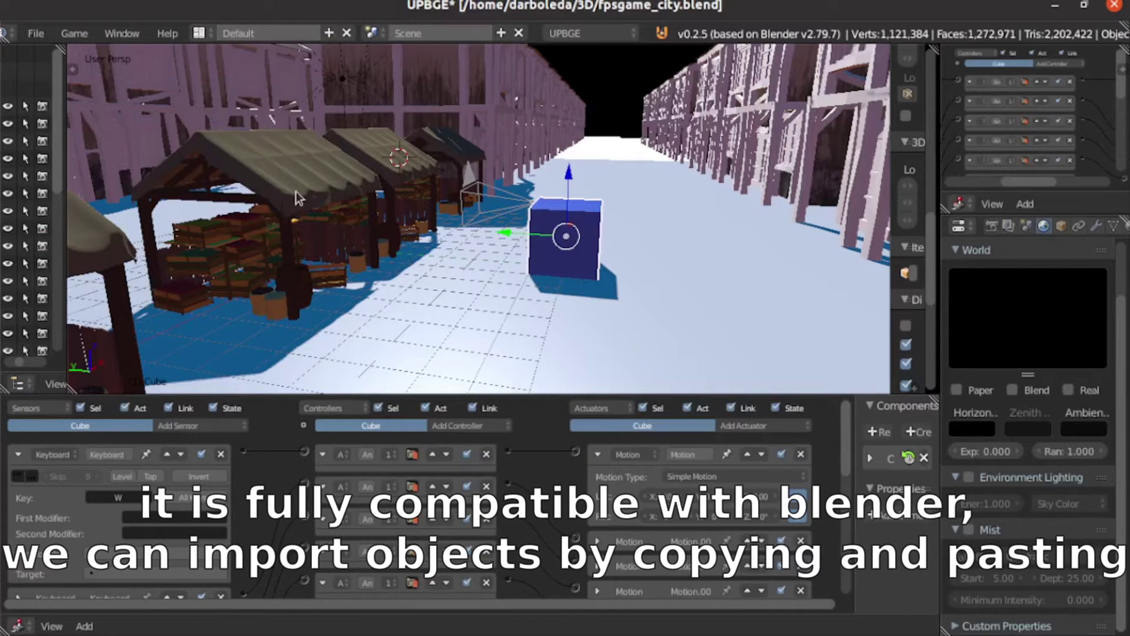
pyautogui.click(279, 178)
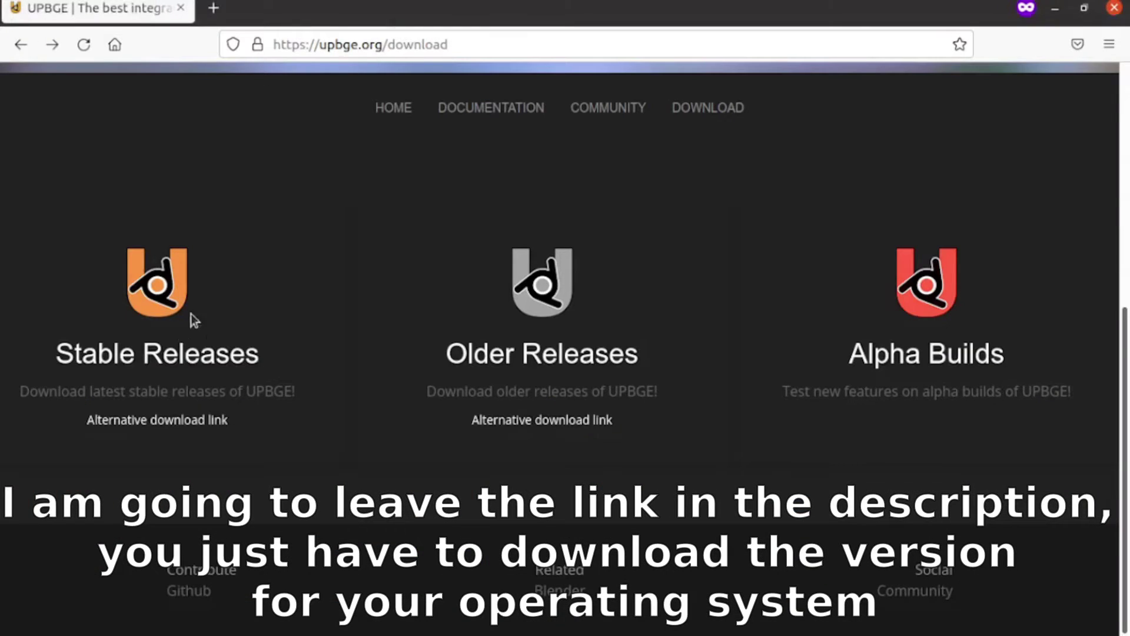
# - Open the UPBGE 0.2.5b stable release assets, then launch the unzipped blender executable
pyautogui.click(130, 358)
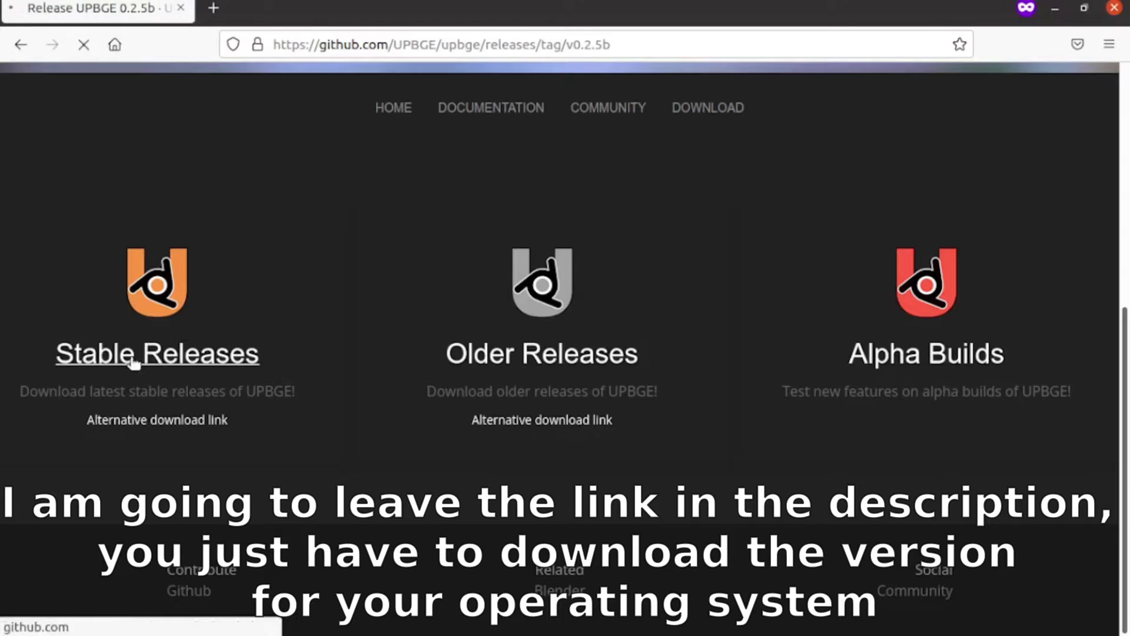
pyautogui.scroll(-5, 359, 265)
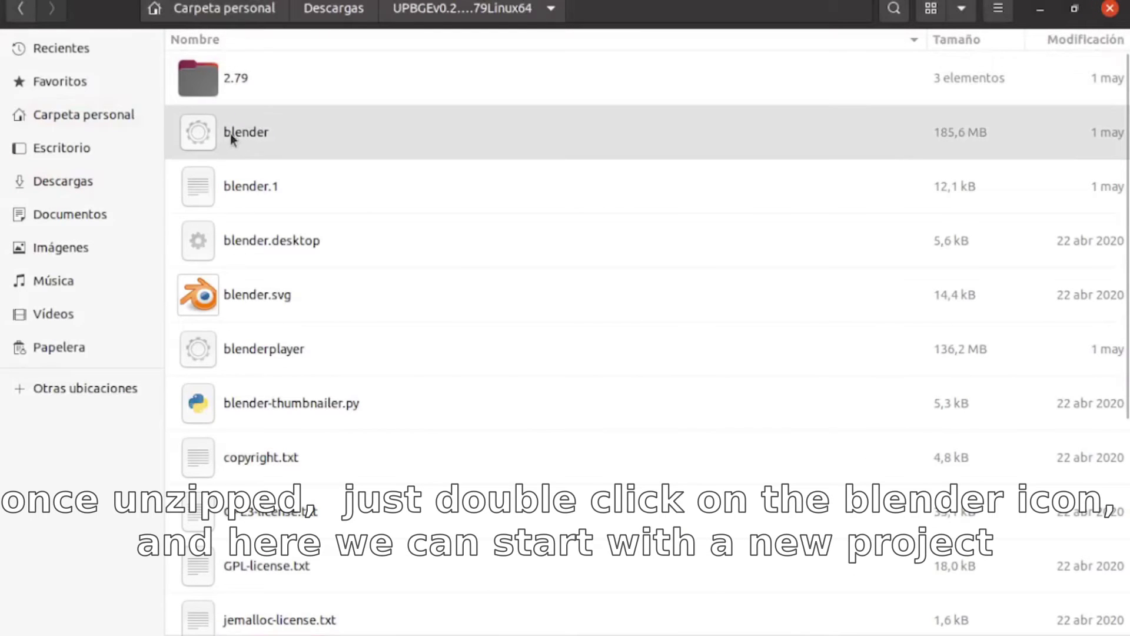
pyautogui.click(208, 136)
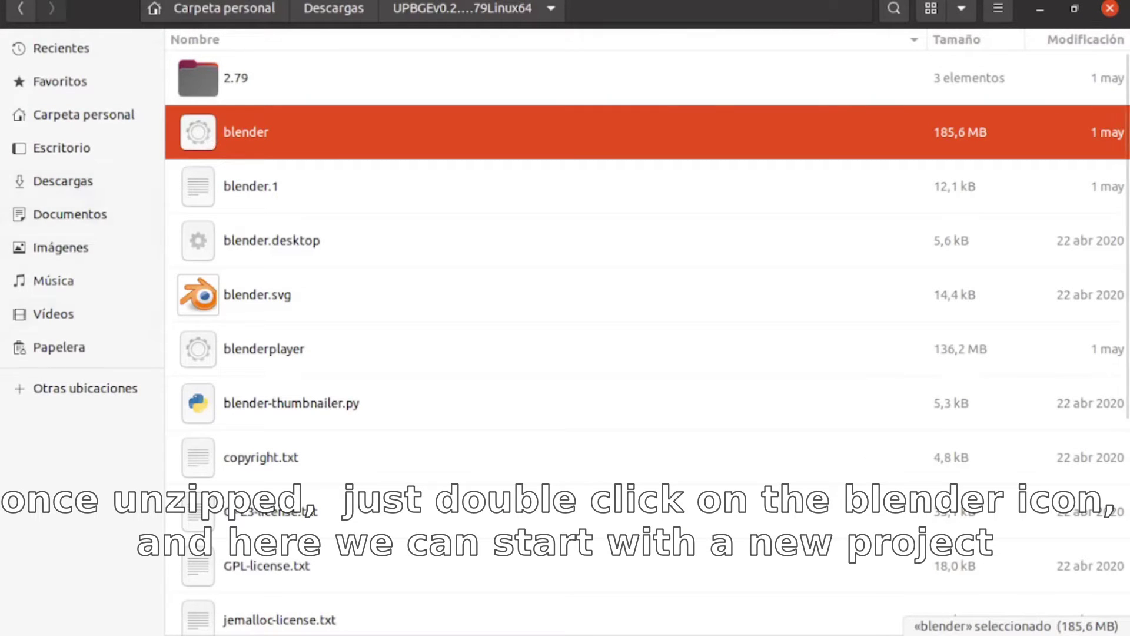
pyautogui.doubleClick(194, 134)
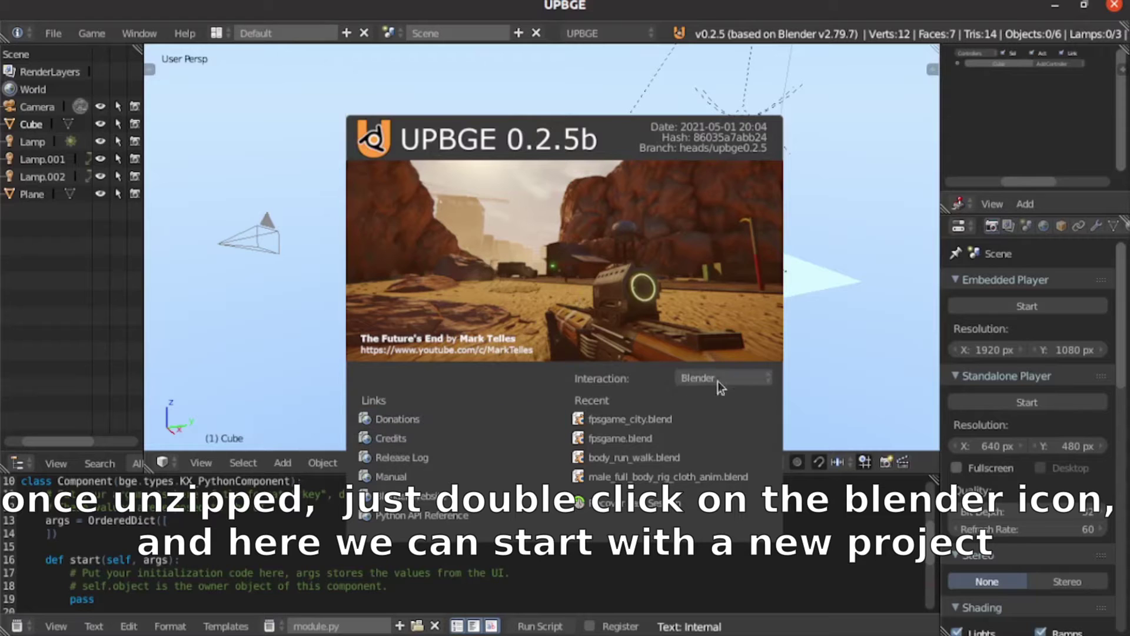
# - Dismiss the splash, turn the outliner and script areas into Logic Editors, and widen the brick columns
pyautogui.click(295, 158)
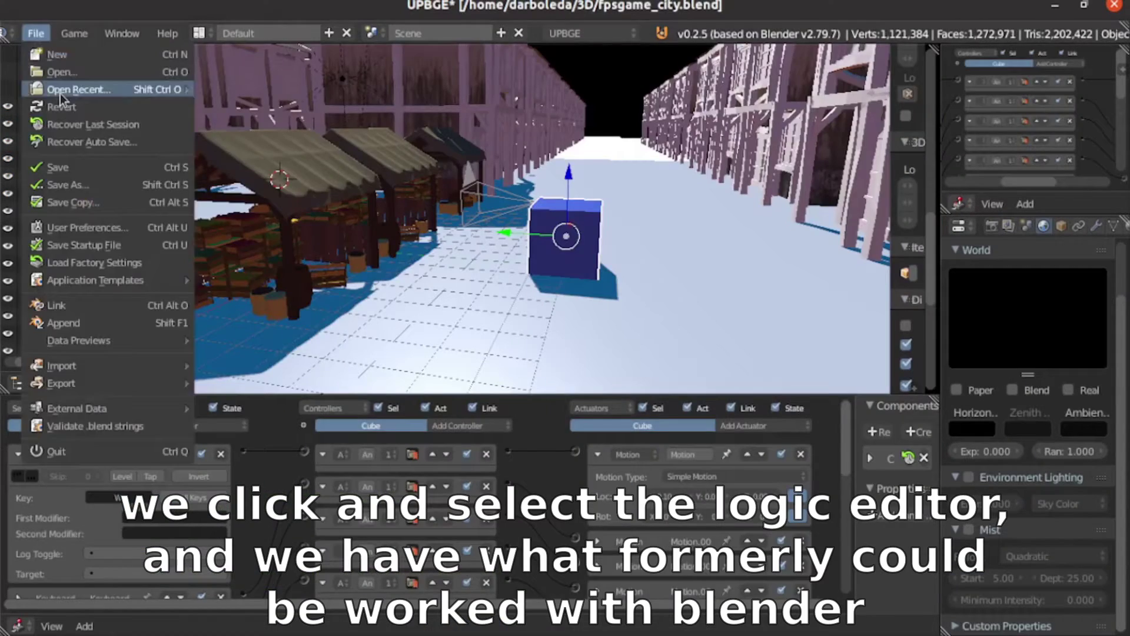
pyautogui.click(17, 464)
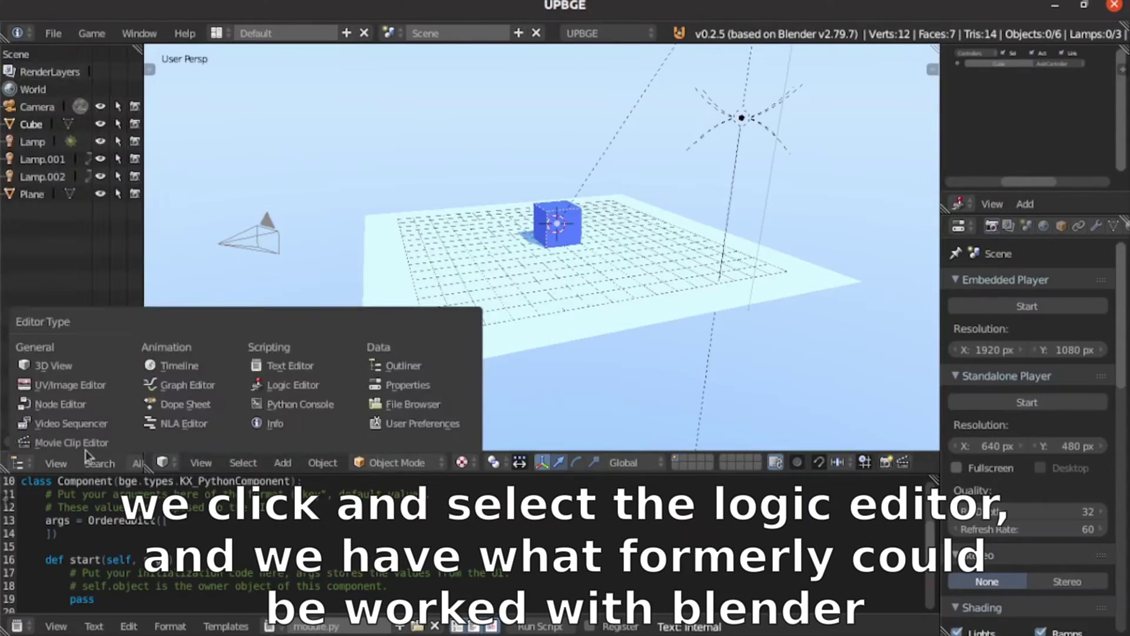
pyautogui.click(293, 384)
pyautogui.click(16, 625)
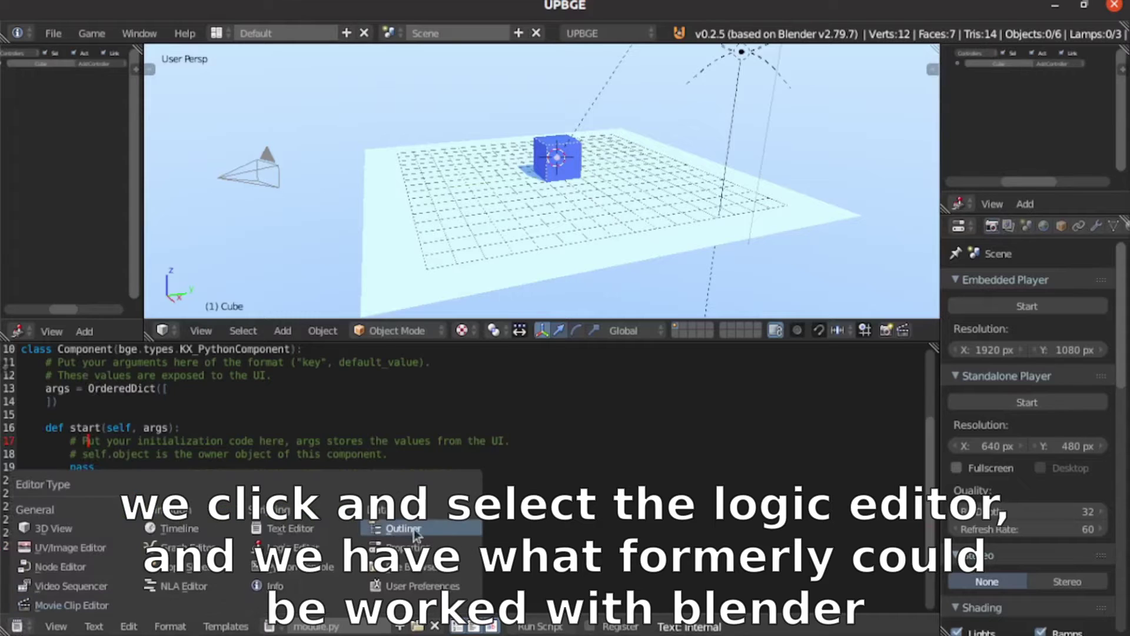
pyautogui.click(291, 547)
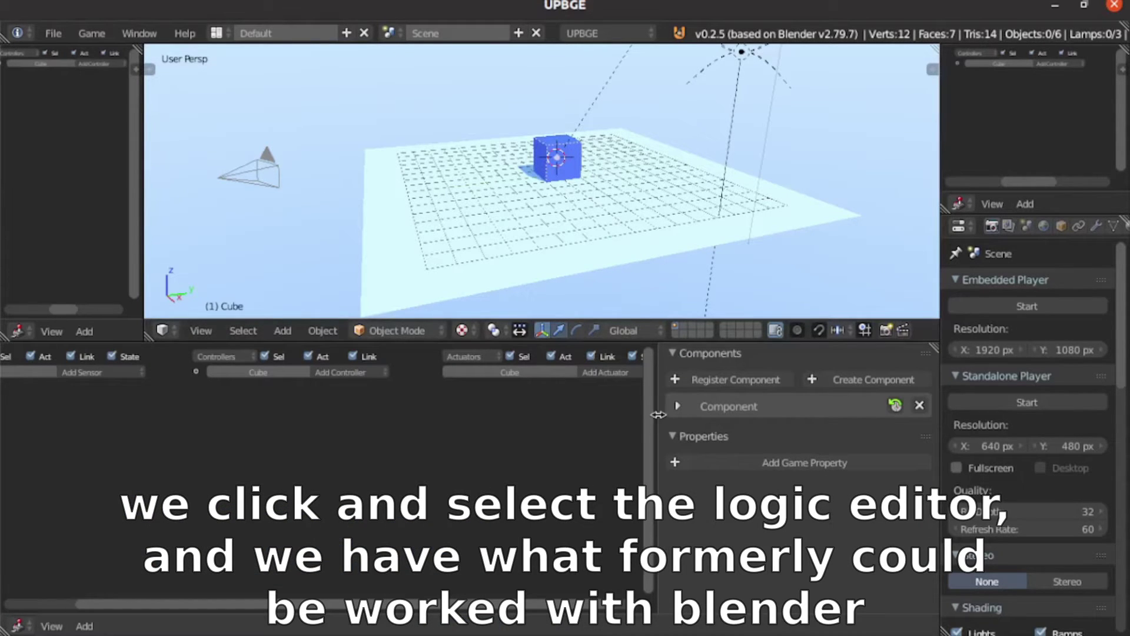
pyautogui.moveTo(658, 414); pyautogui.dragTo(765, 415)
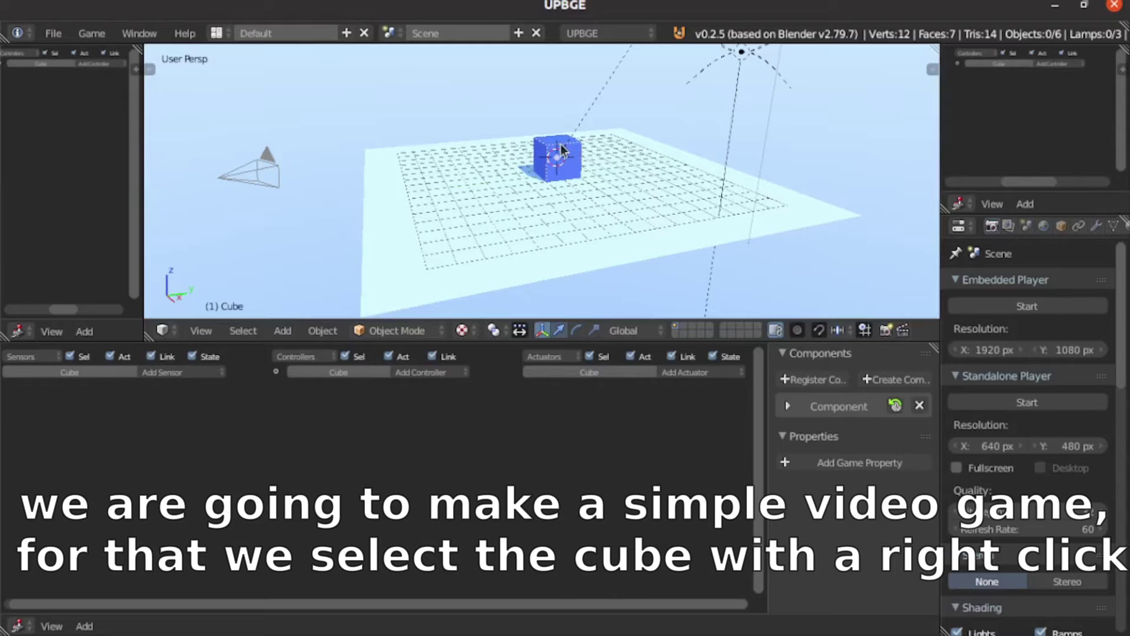
# - Select the cube and link a W Keyboard sensor to a Motion actuator with Loc Y 0.10
pyautogui.rightClick(561, 150)
pyautogui.rightClick(568, 162)
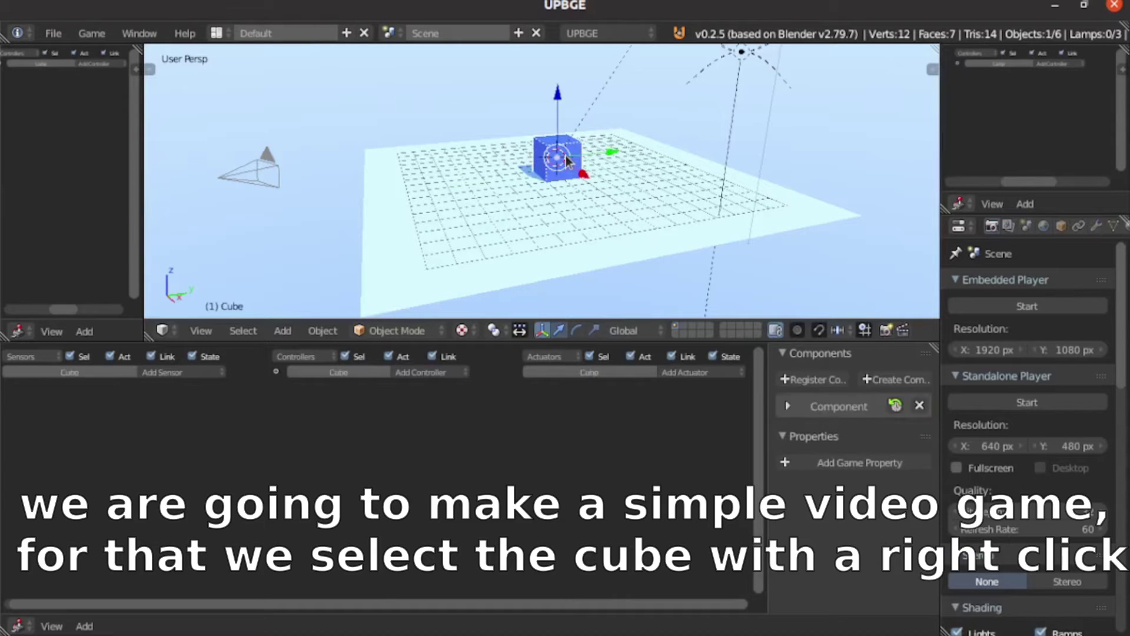
pyautogui.click(194, 374)
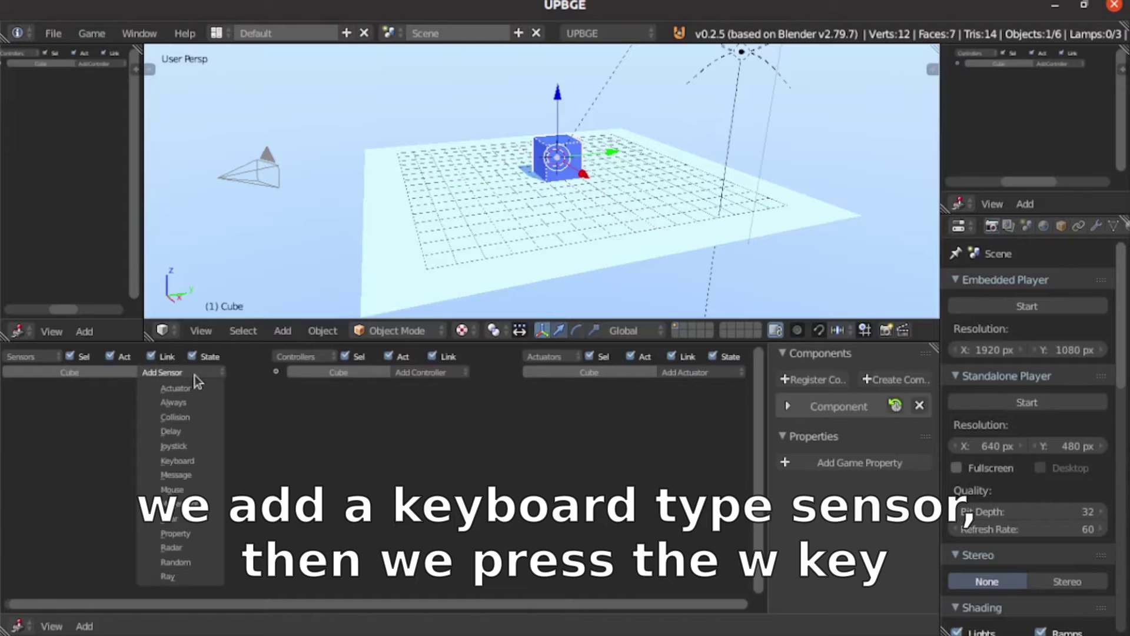
pyautogui.click(199, 461)
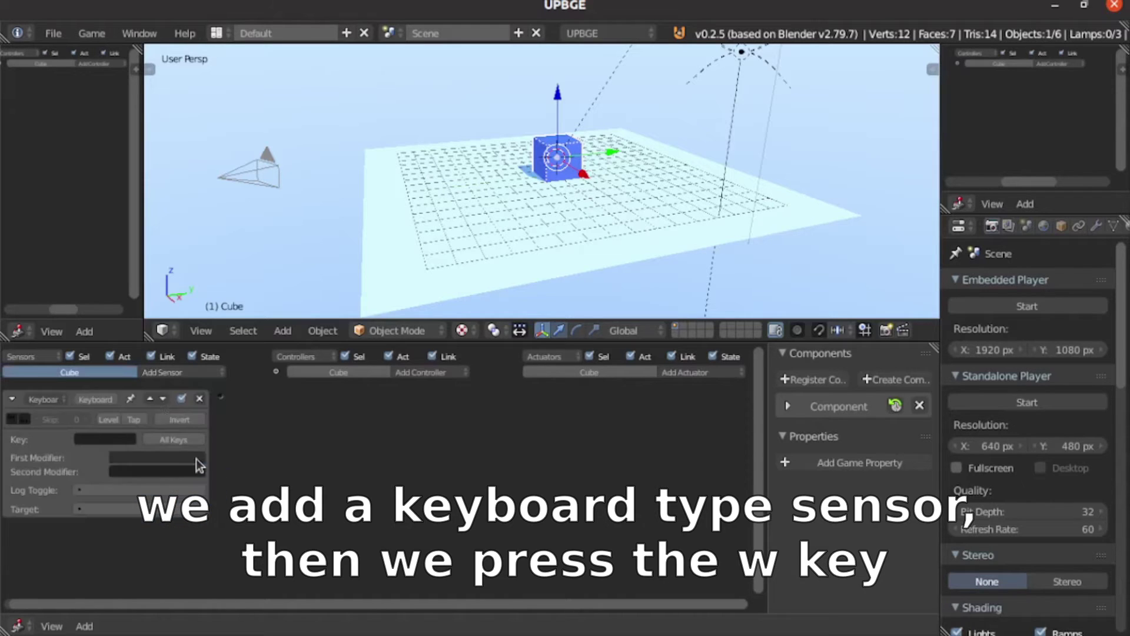
pyautogui.click(104, 439)
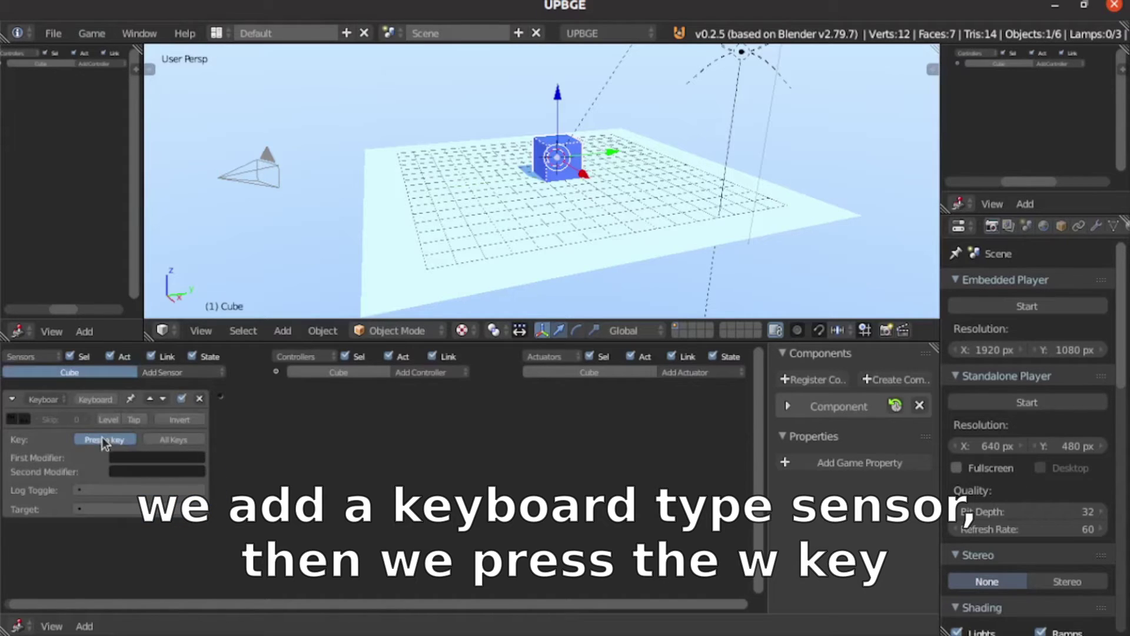
pyautogui.press('w')
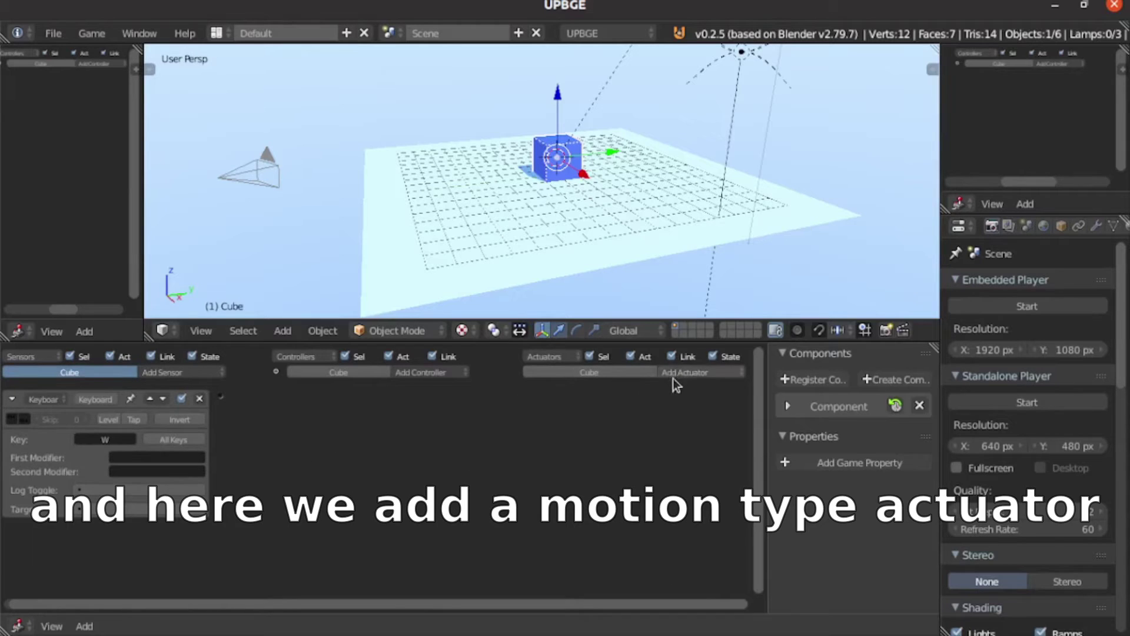
pyautogui.click(703, 374)
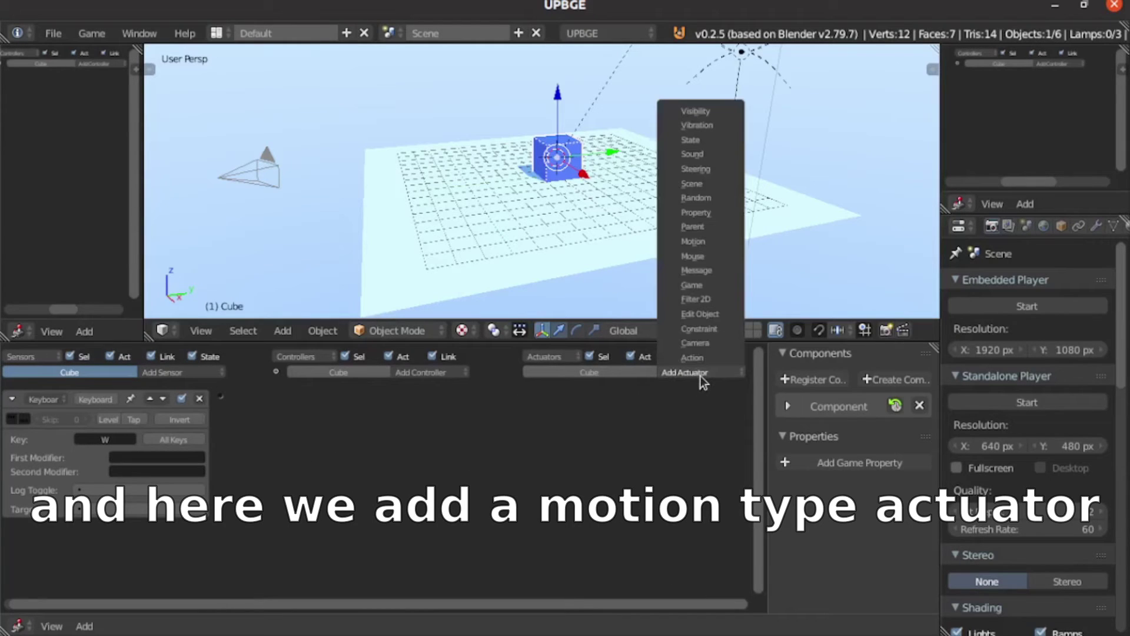
pyautogui.click(698, 242)
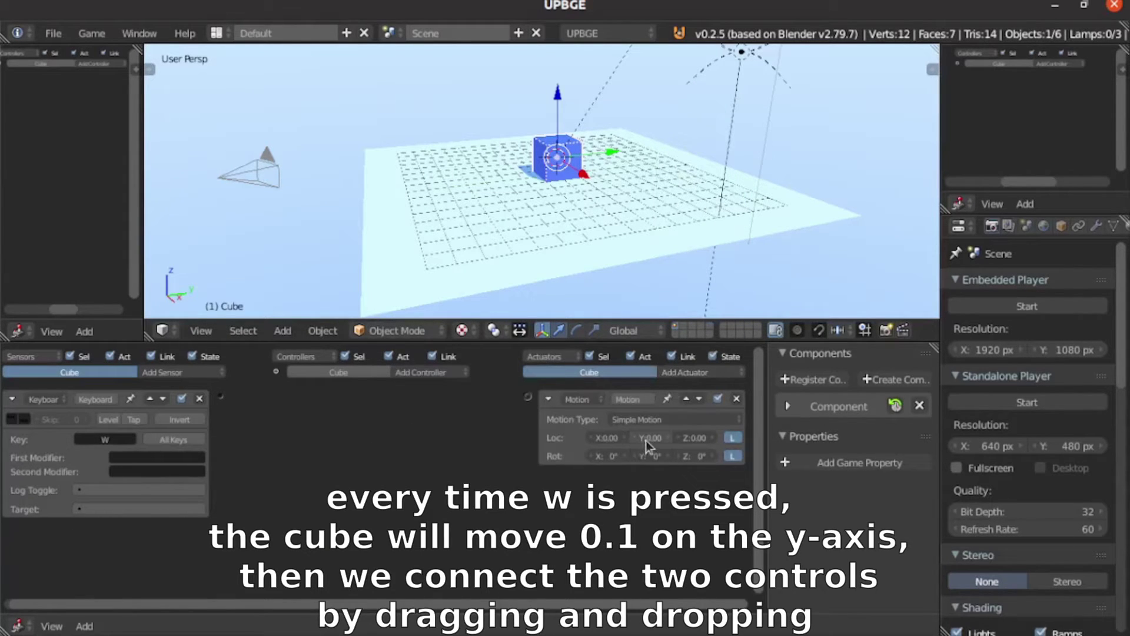
pyautogui.click(645, 440)
pyautogui.moveTo(219, 396); pyautogui.dragTo(529, 400)
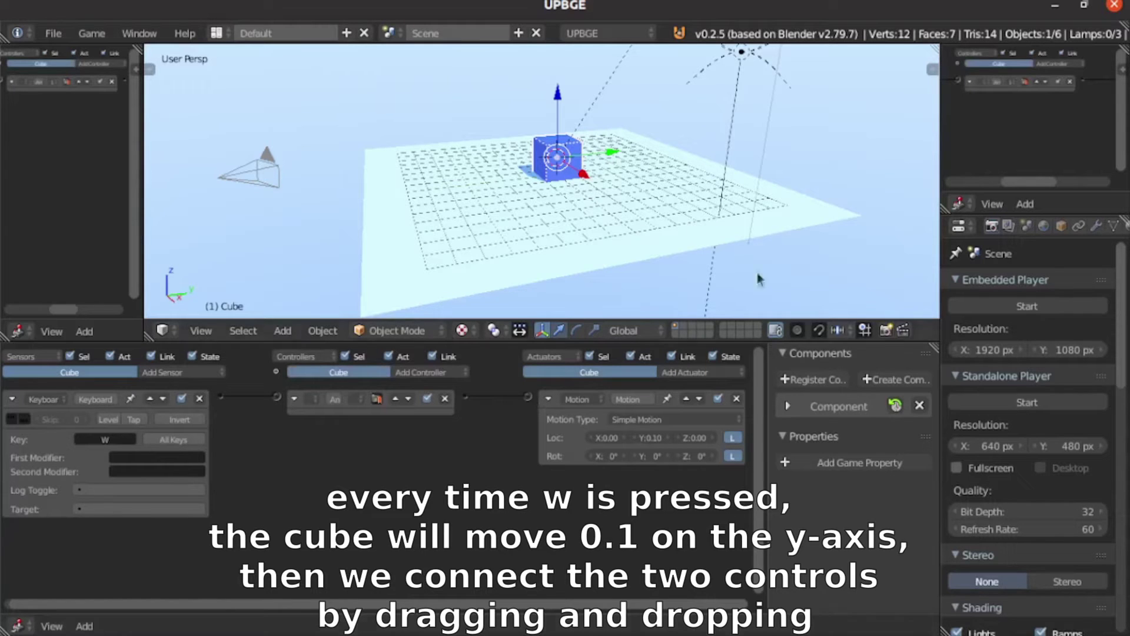
# - Start the game engine, press W to confirm the cube moves, then stop the game
pyautogui.click(89, 33)
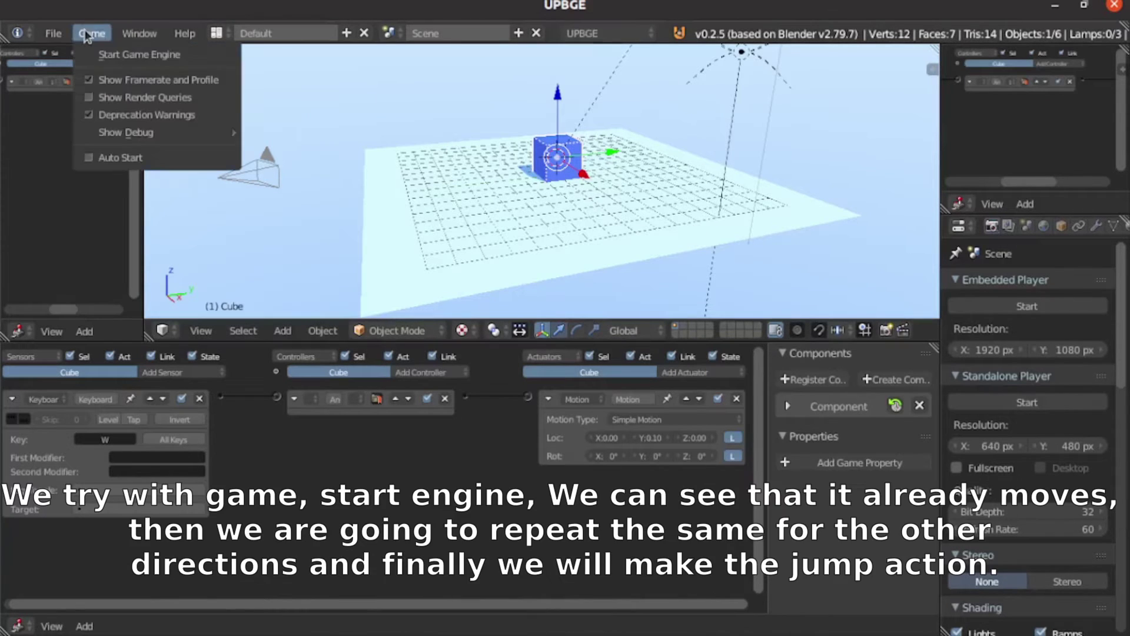
pyautogui.click(112, 50)
pyautogui.press('w')
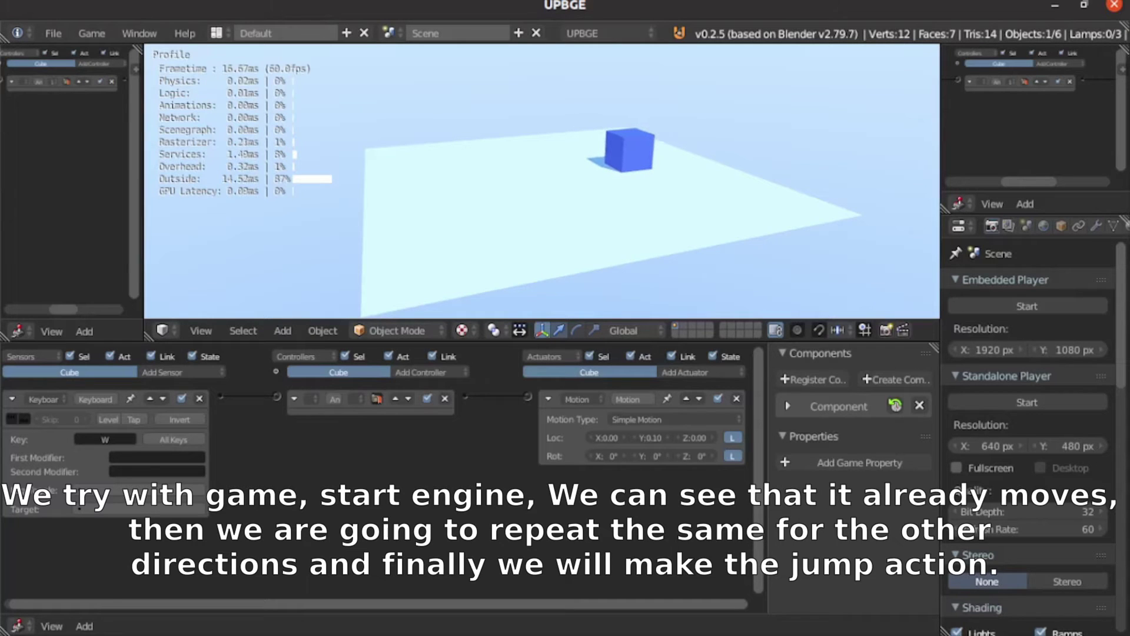
pyautogui.press('Escape')
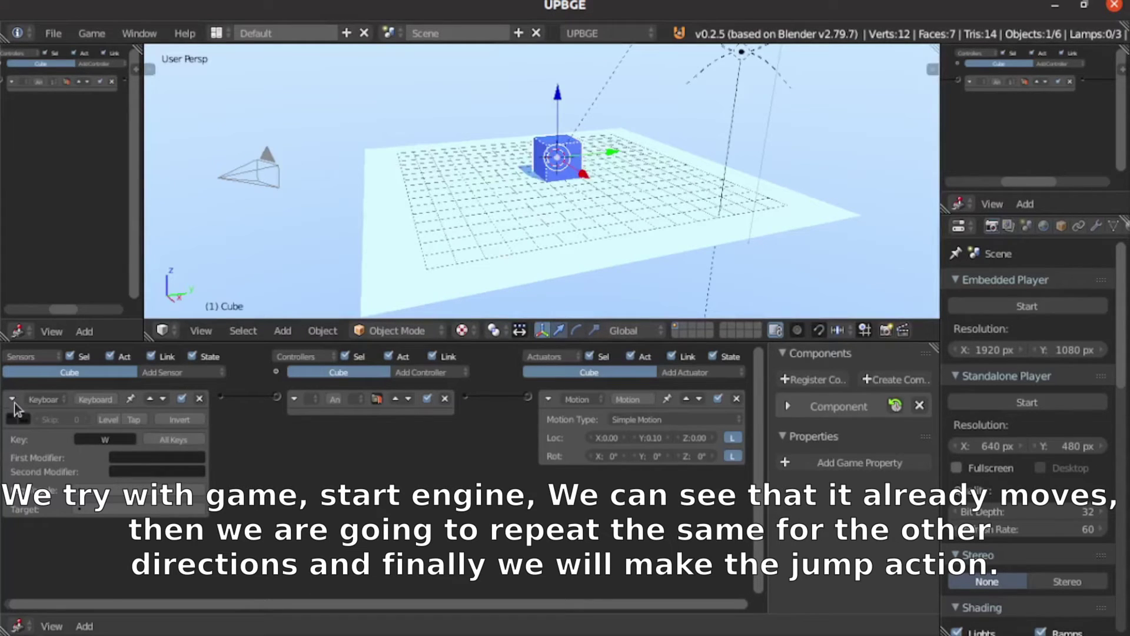
# - Collapse the Keyboard and Motion brick panels and add a fifth Keyboard sensor for jumping
pyautogui.click(13, 400)
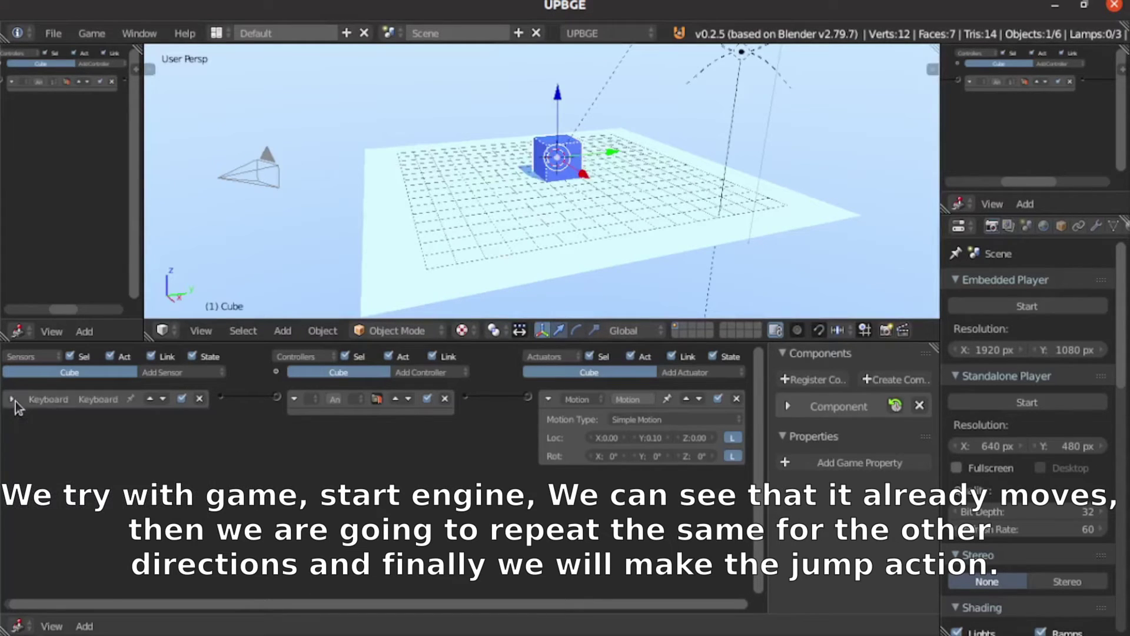
pyautogui.click(546, 399)
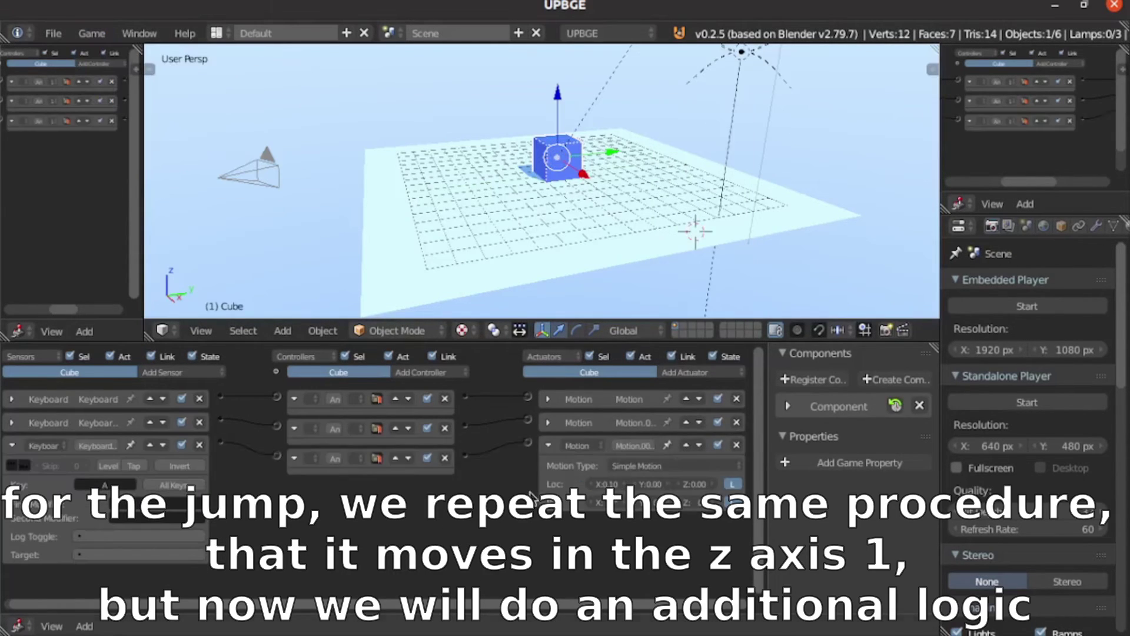
pyautogui.click(546, 469)
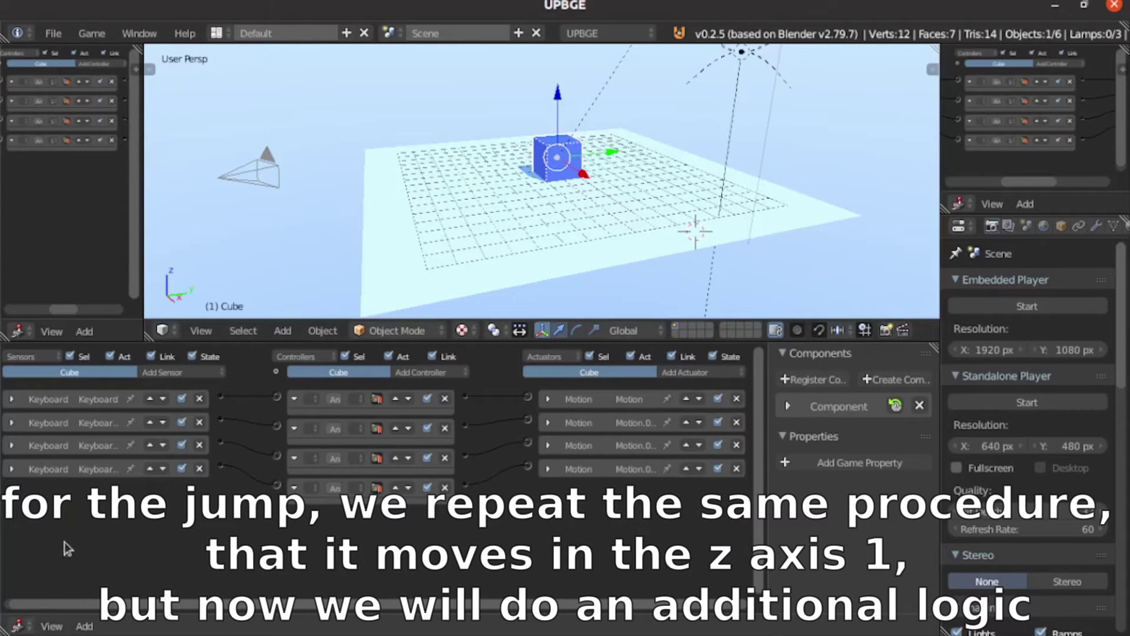
pyautogui.click(192, 373)
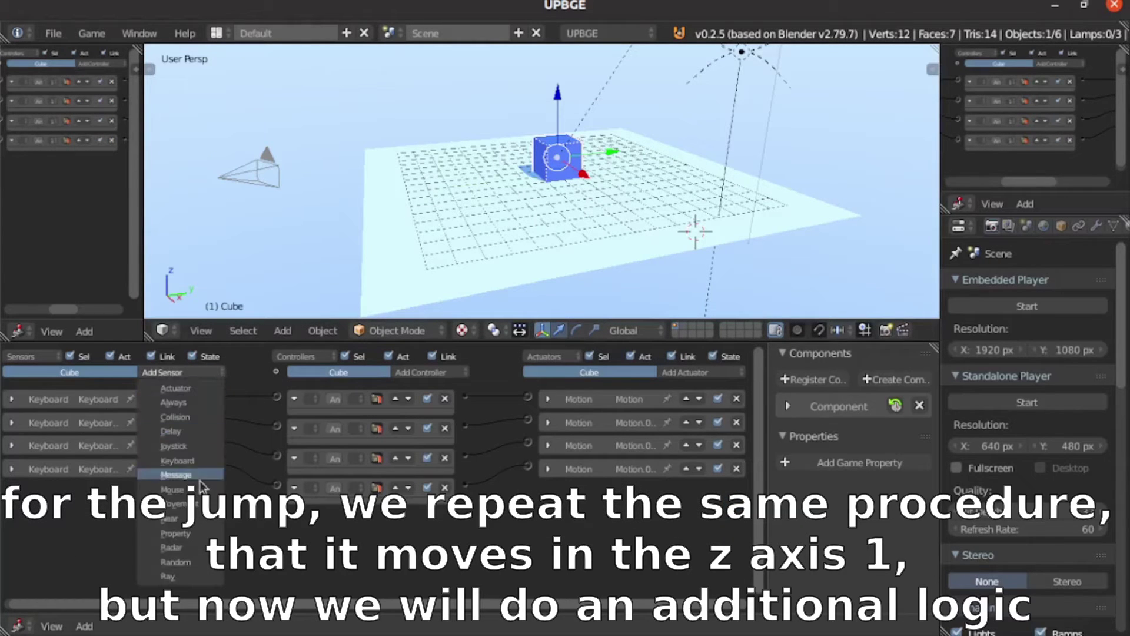
pyautogui.click(189, 460)
# - Set the new Keyboard sensor to Spacebar, add a Motion actuator with Loc Z 1.00, and wire them up
pyautogui.click(104, 531)
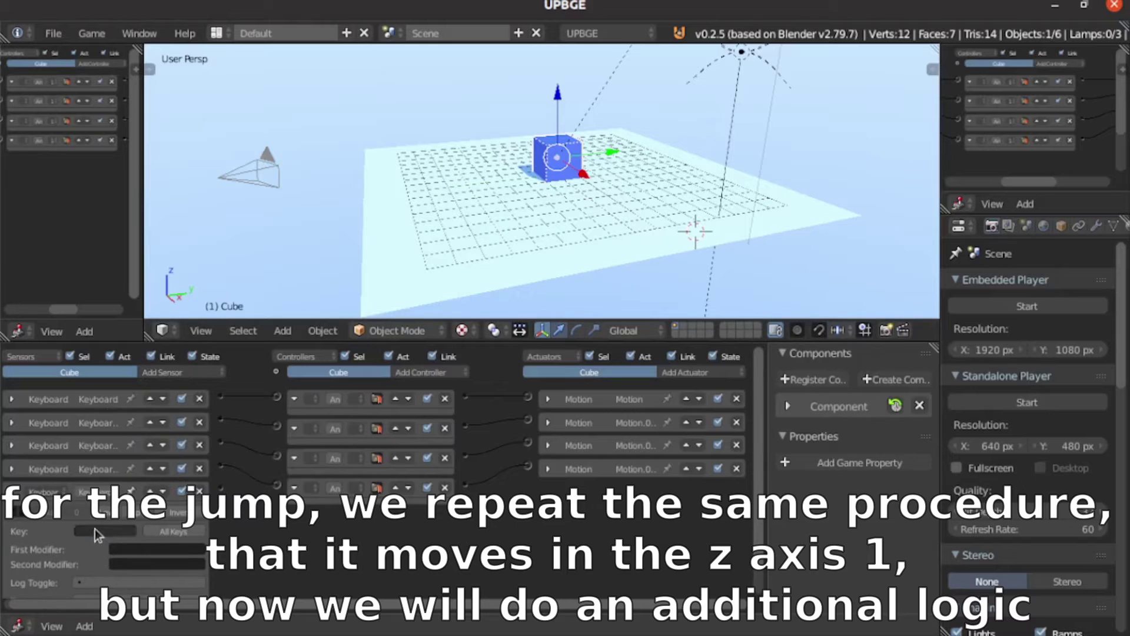
pyautogui.press('space')
pyautogui.click(690, 379)
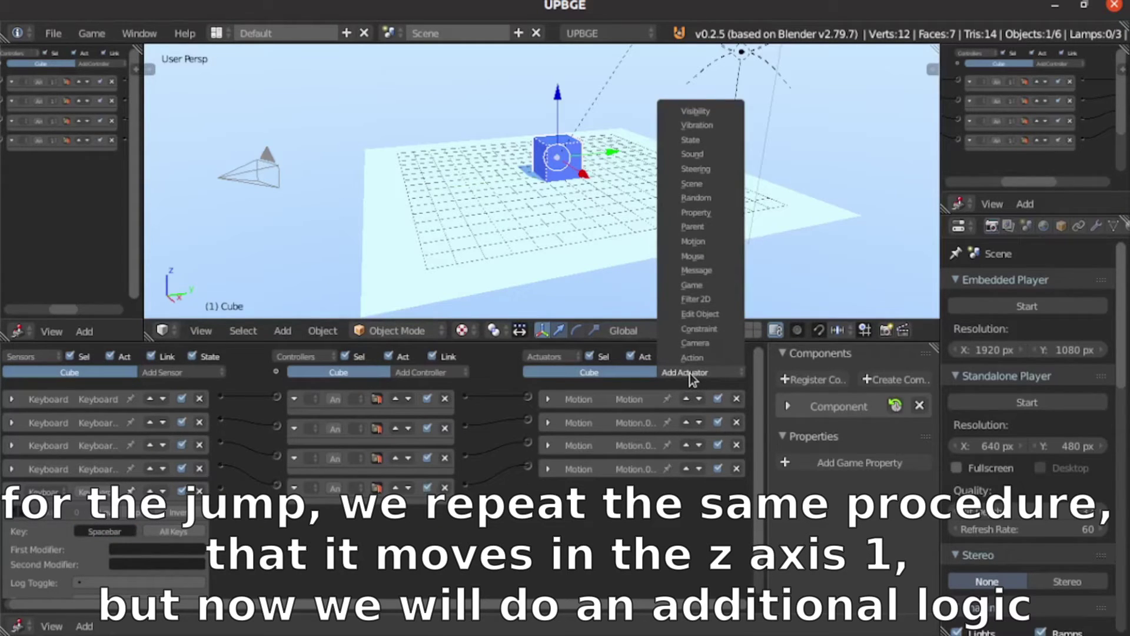
pyautogui.click(730, 242)
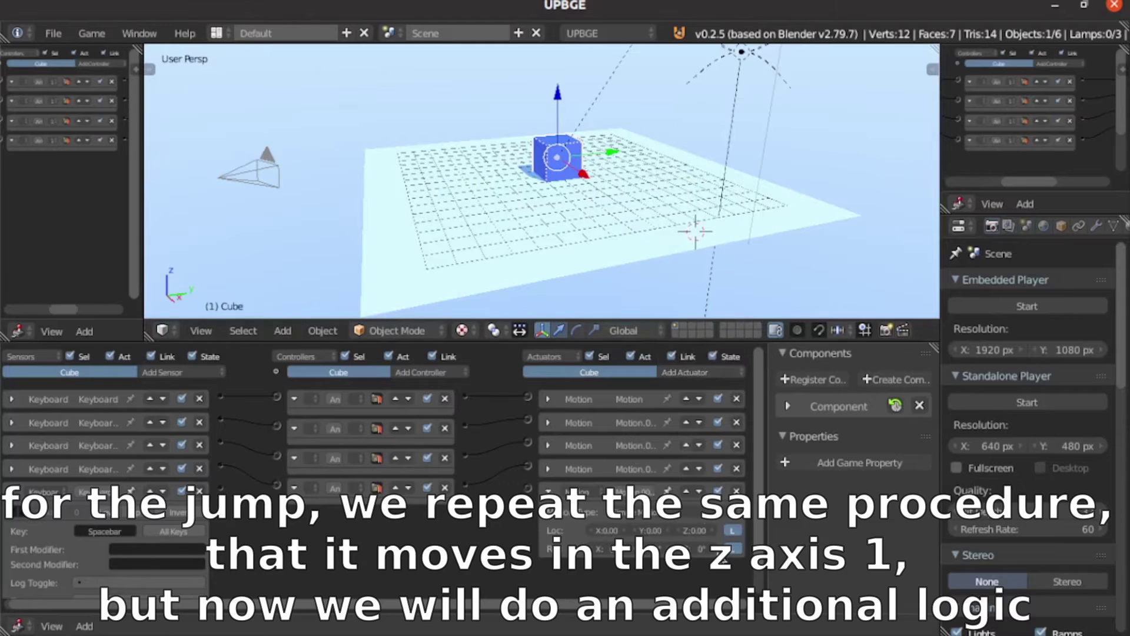
pyautogui.click(697, 530)
pyautogui.write('1')
pyautogui.press('Return')
pyautogui.moveTo(222, 492); pyautogui.dragTo(528, 489)
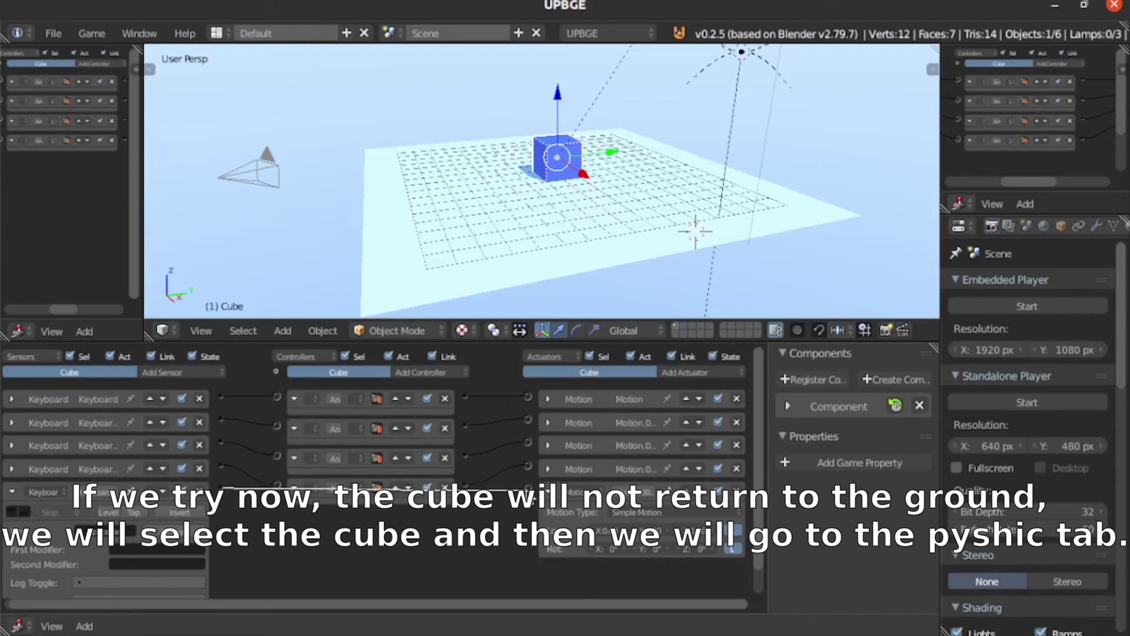
pyautogui.click(93, 26)
pyautogui.click(96, 45)
pyautogui.press('Up')
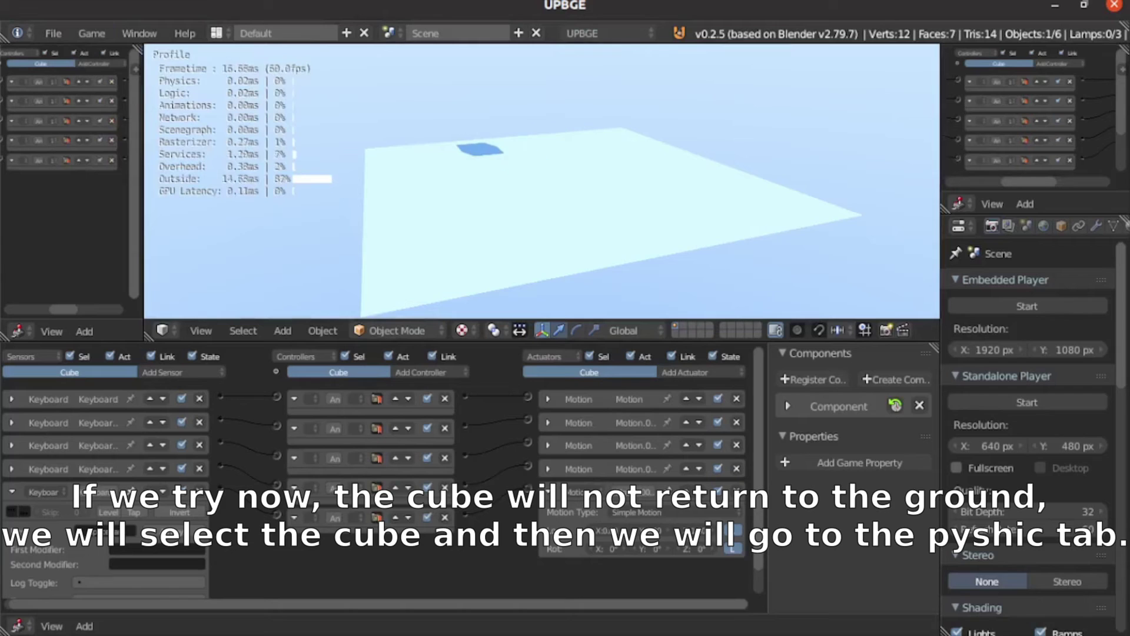
pyautogui.press('Escape')
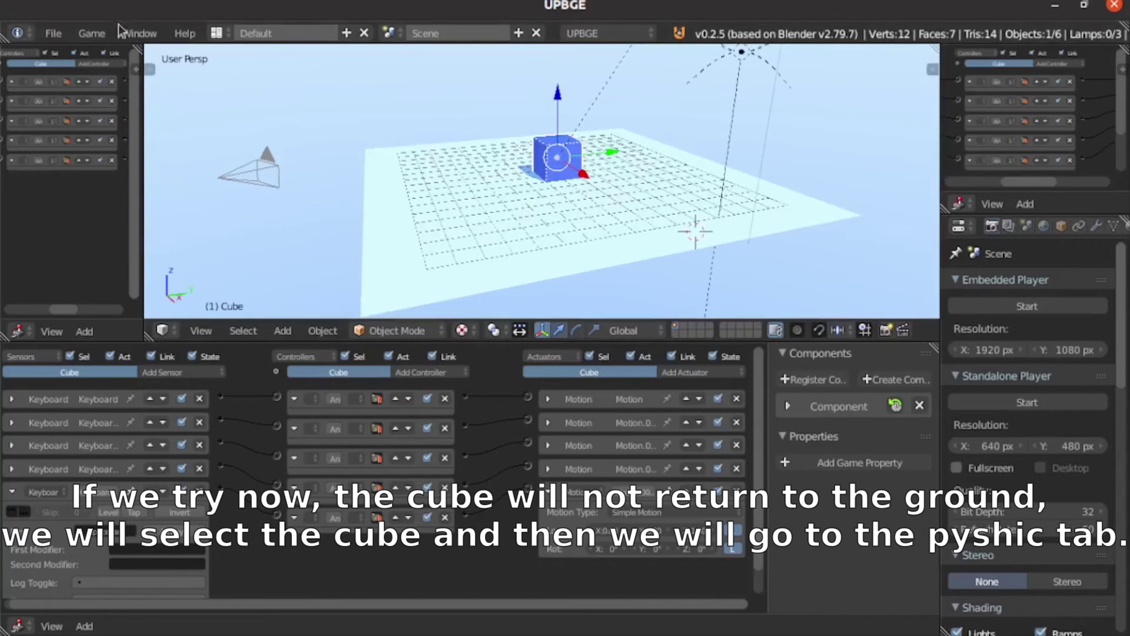
pyautogui.rightClick(568, 158)
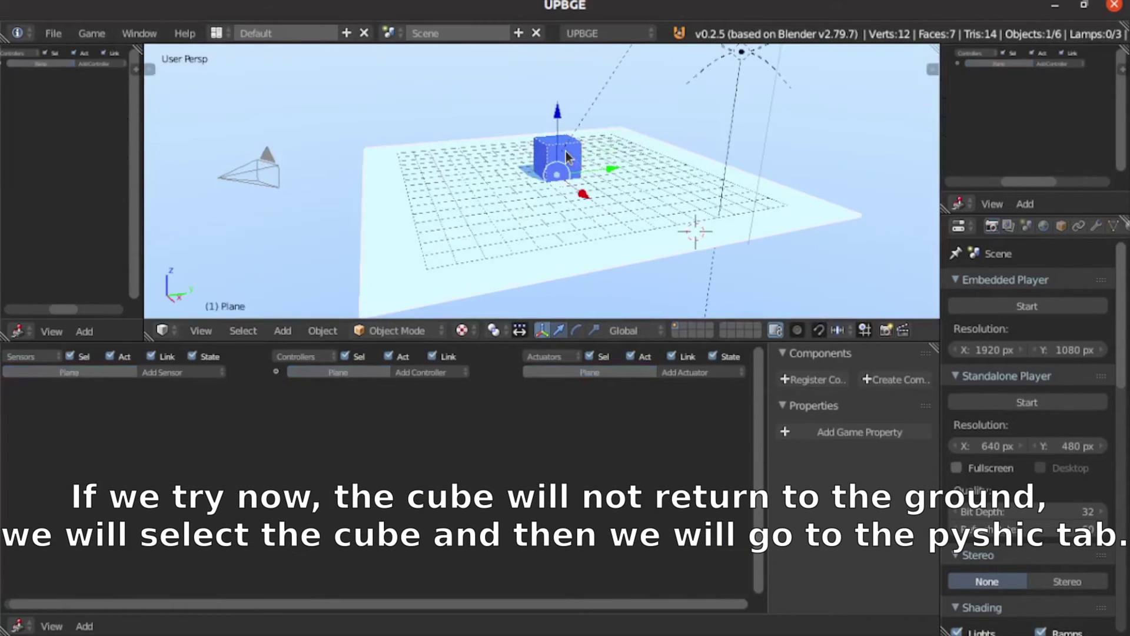
pyautogui.rightClick(551, 172)
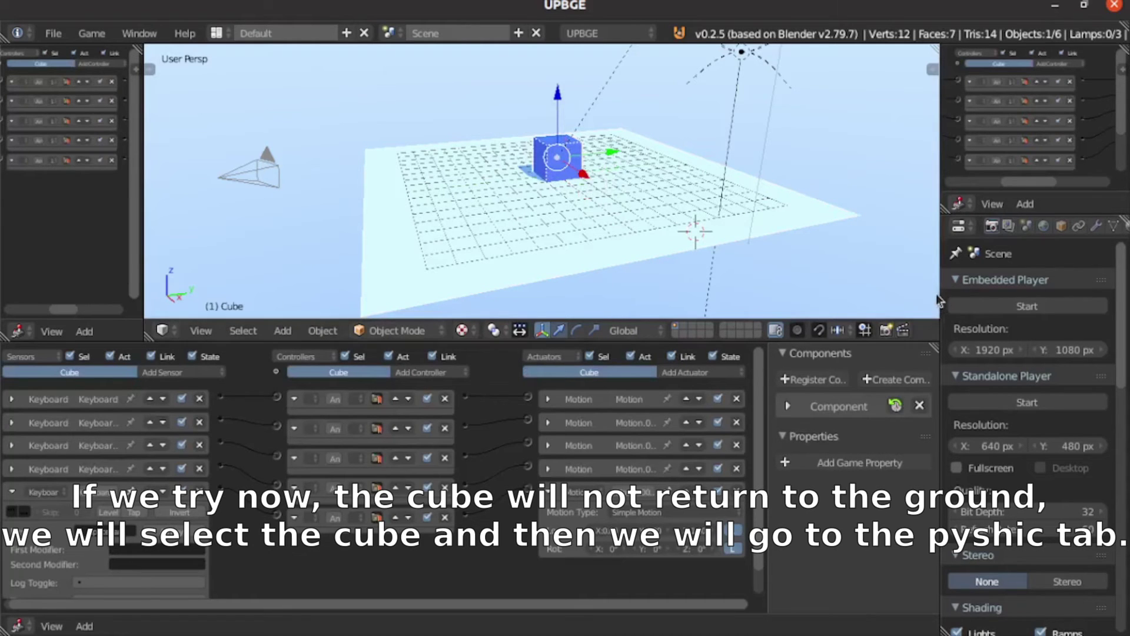
# - In the cube's Physics tab, set Physics Type to Character with Actor enabled
pyautogui.moveTo(940, 297); pyautogui.dragTo(721, 294)
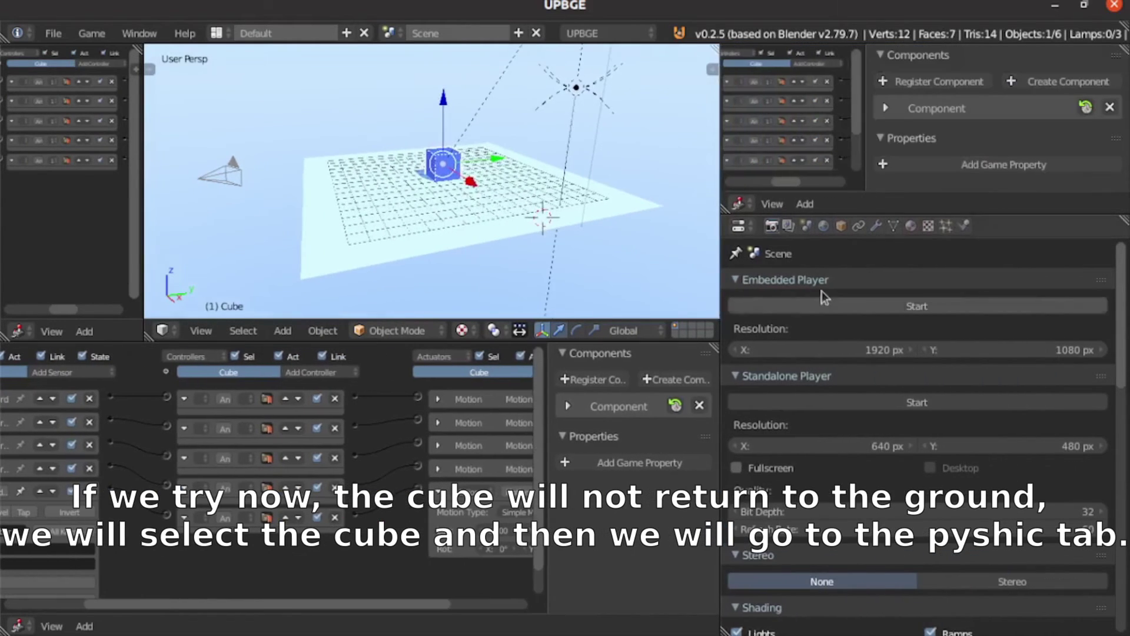
pyautogui.click(964, 227)
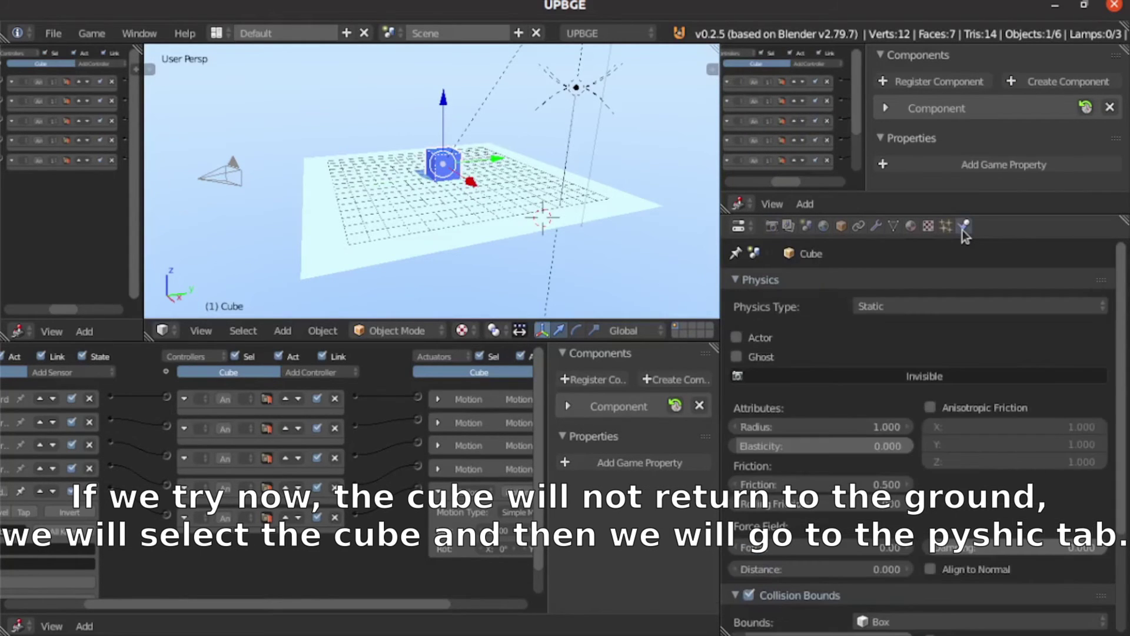
pyautogui.click(905, 305)
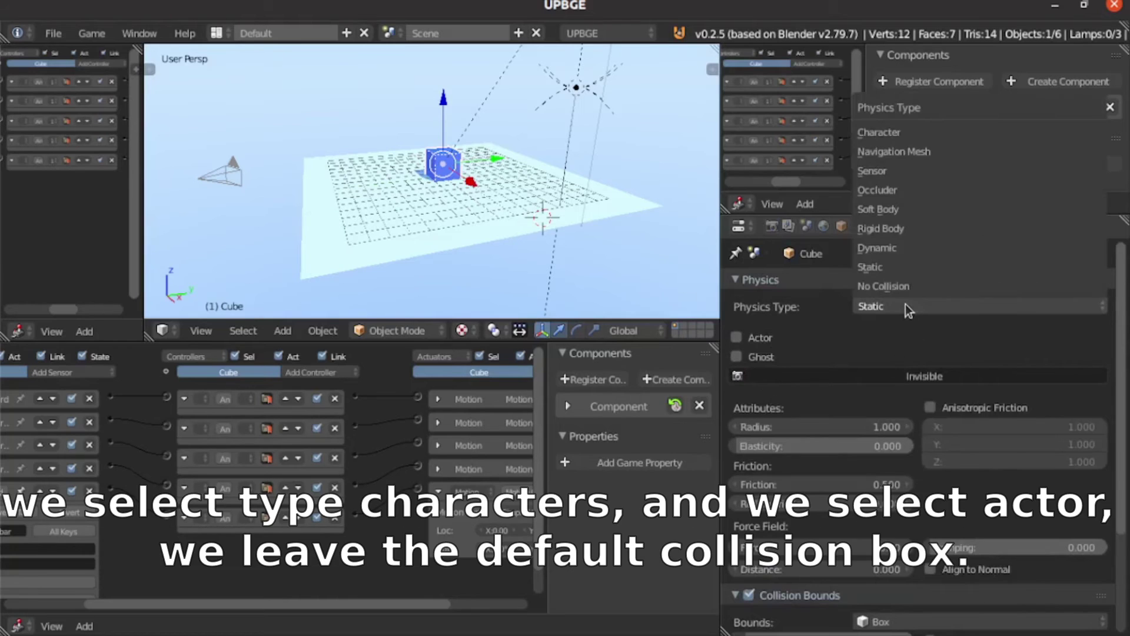
pyautogui.click(904, 131)
pyautogui.click(736, 337)
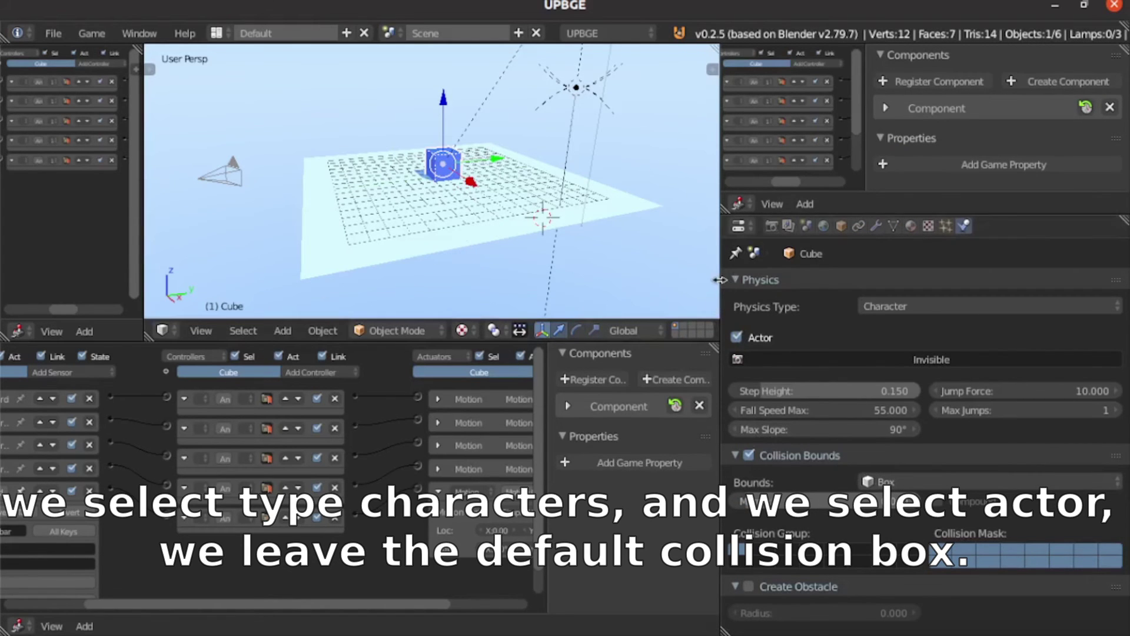
pyautogui.moveTo(725, 293); pyautogui.dragTo(847, 293)
# - Select the floor plane and add a Float game property named 'piso'
pyautogui.rightClick(486, 254)
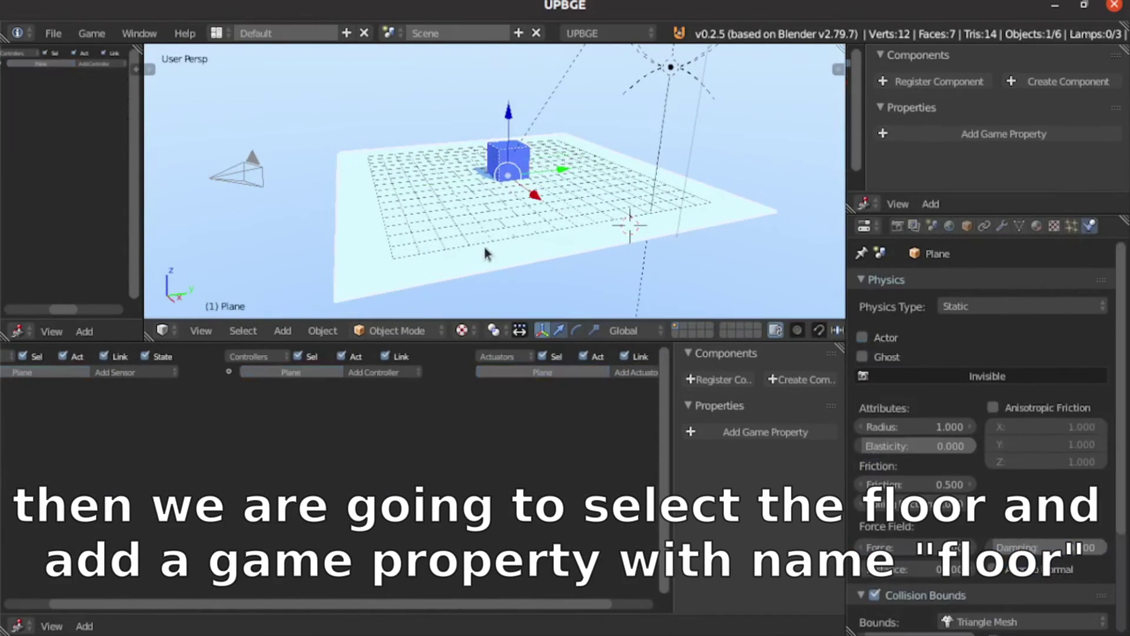
pyautogui.click(727, 433)
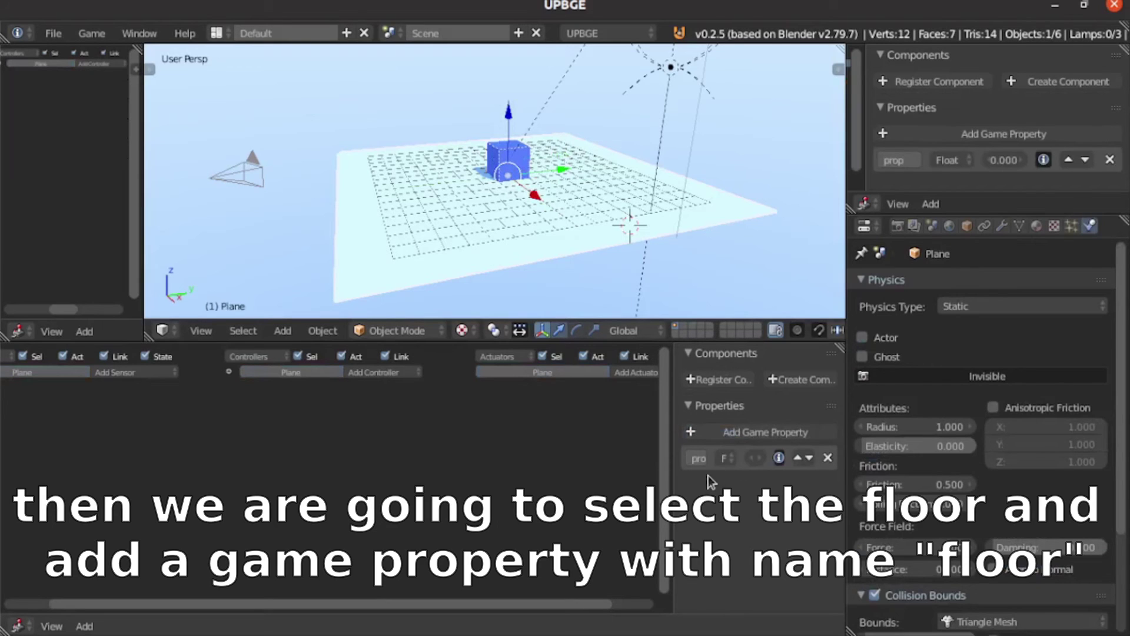
pyautogui.moveTo(674, 461); pyautogui.dragTo(581, 462)
pyautogui.click(611, 456)
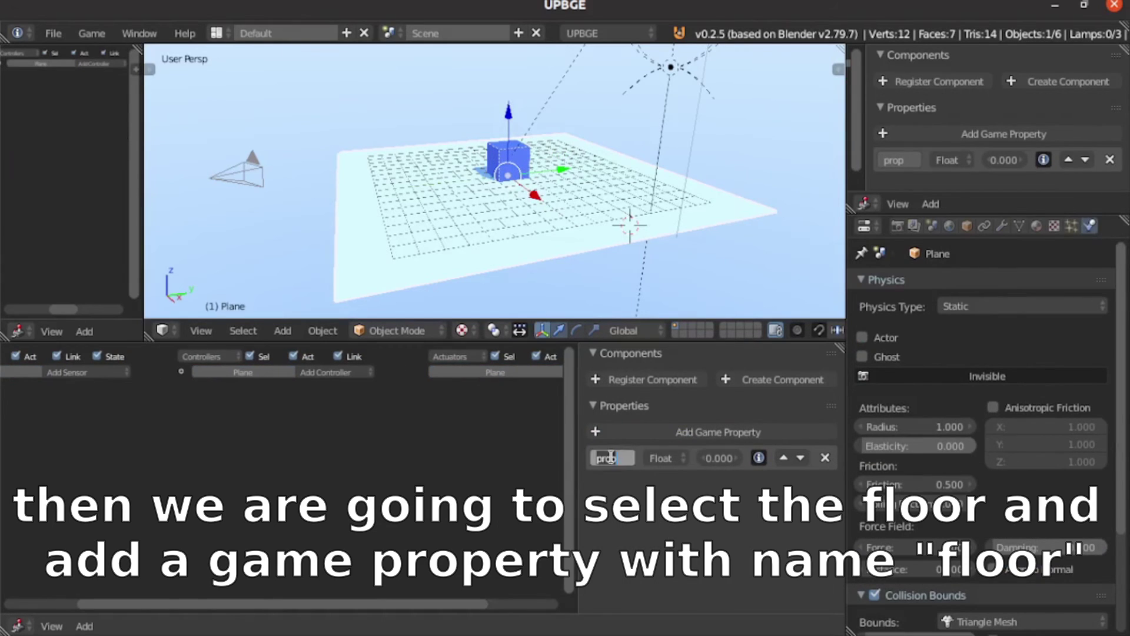
pyautogui.write('p')
pyautogui.press('Return')
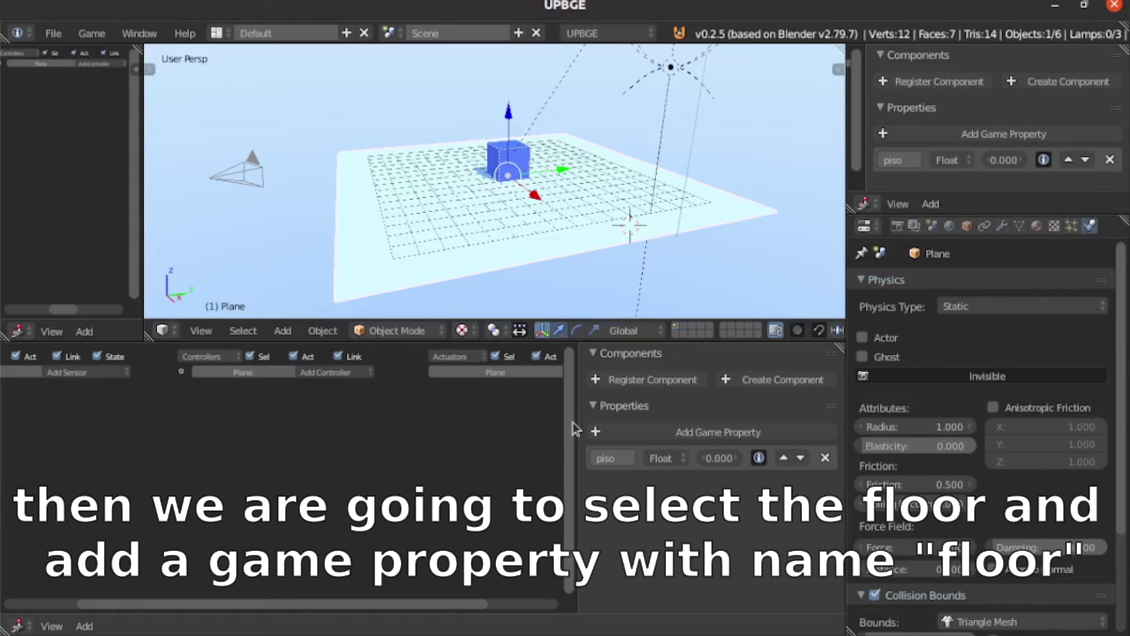
pyautogui.moveTo(579, 414); pyautogui.dragTo(719, 412)
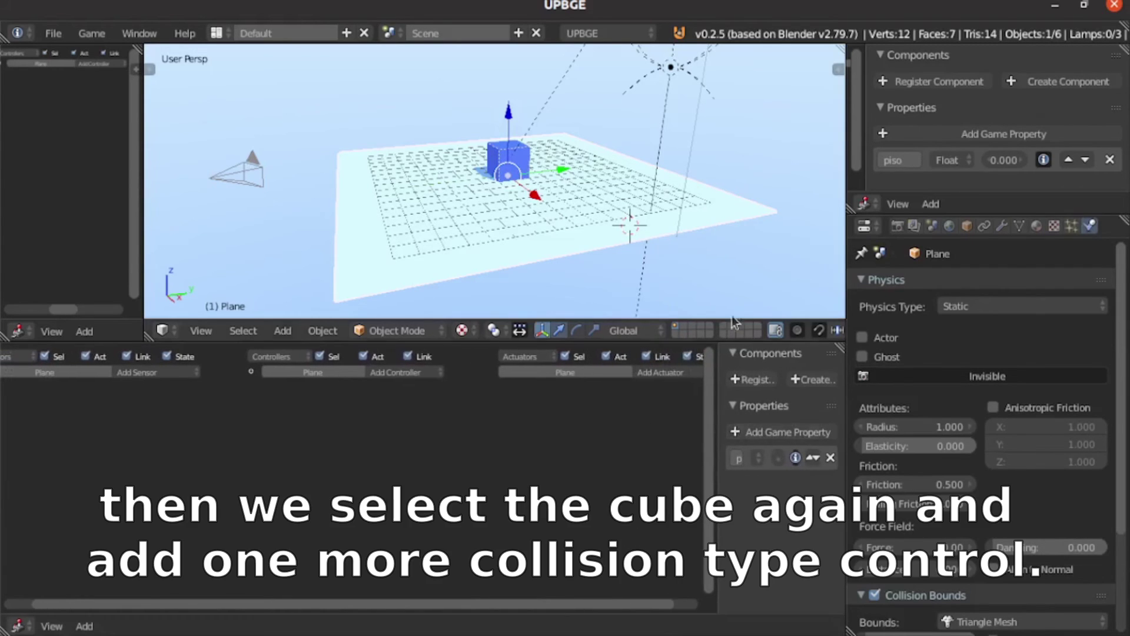
# - Reselect the cube, collapse the Spacebar sensor, and add a Collision sensor checking the floor property
pyautogui.click(516, 163)
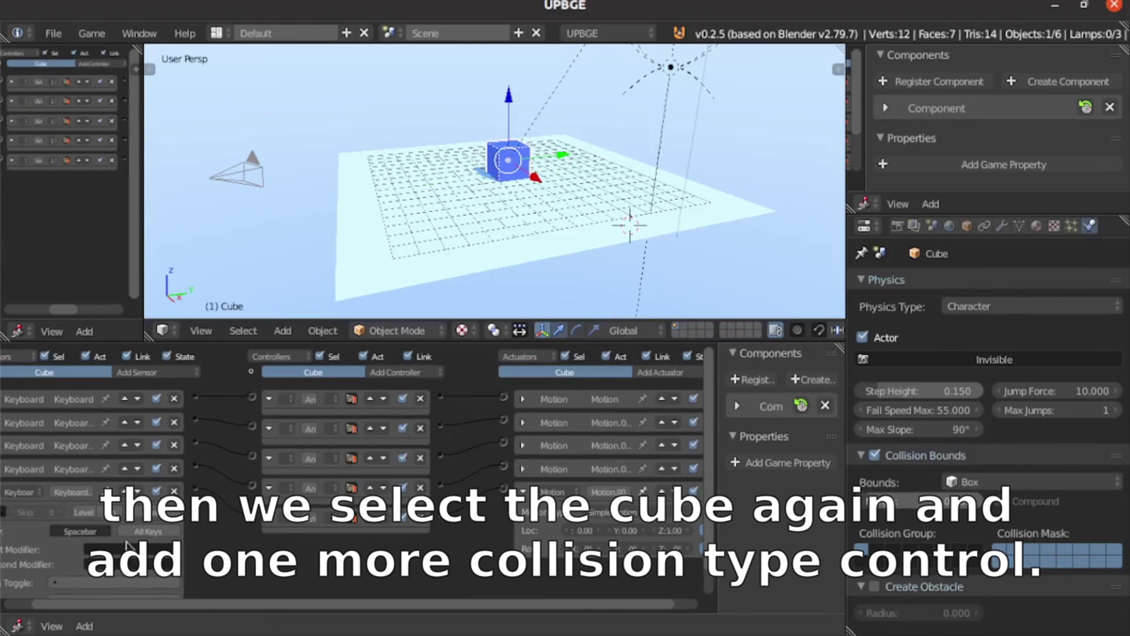
pyautogui.moveTo(194, 605); pyautogui.dragTo(11, 510)
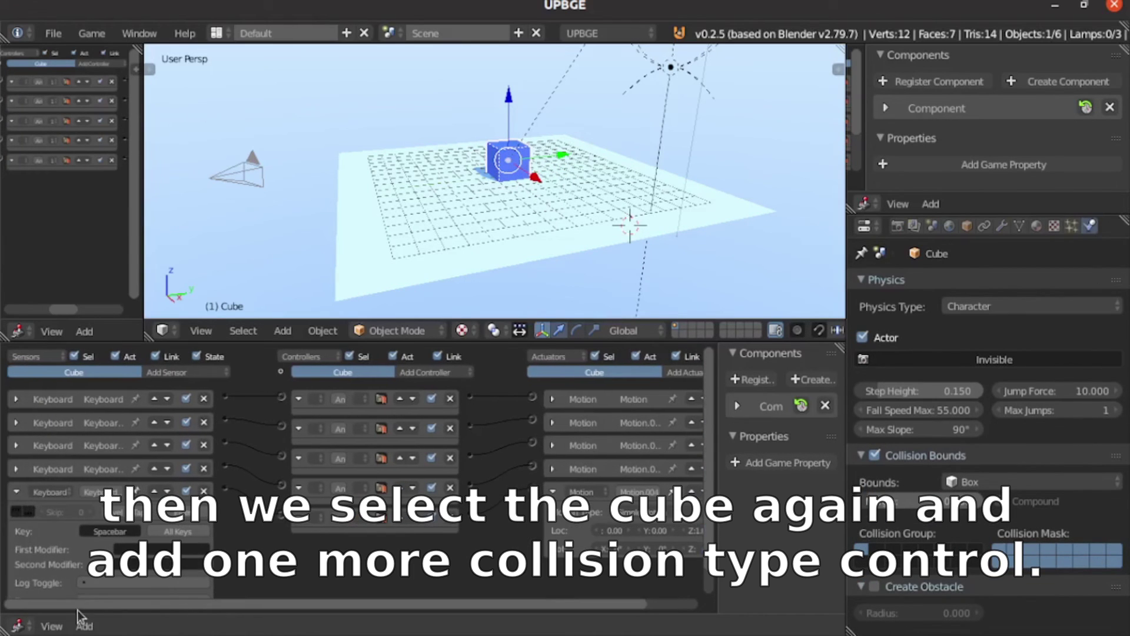
pyautogui.click(14, 493)
pyautogui.click(178, 373)
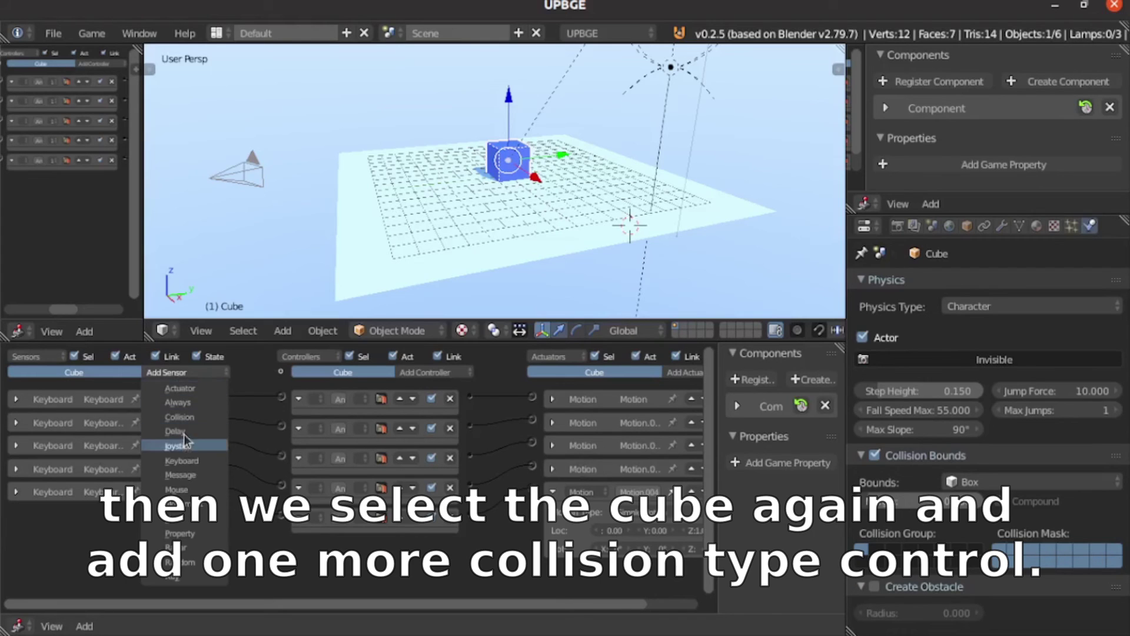
pyautogui.click(180, 417)
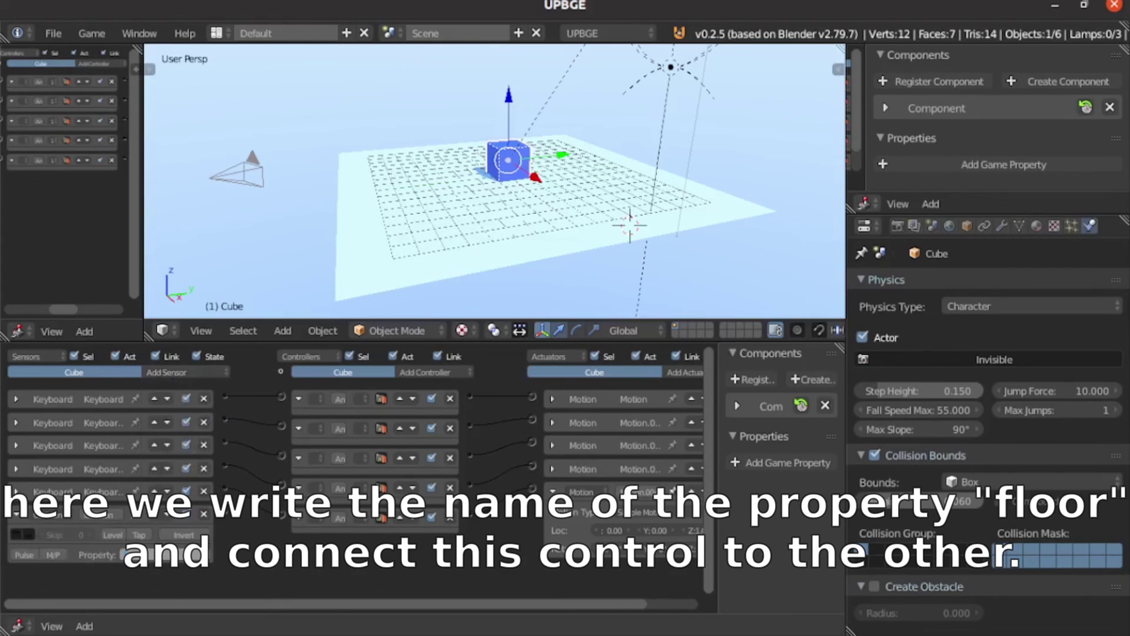
pyautogui.click(159, 558)
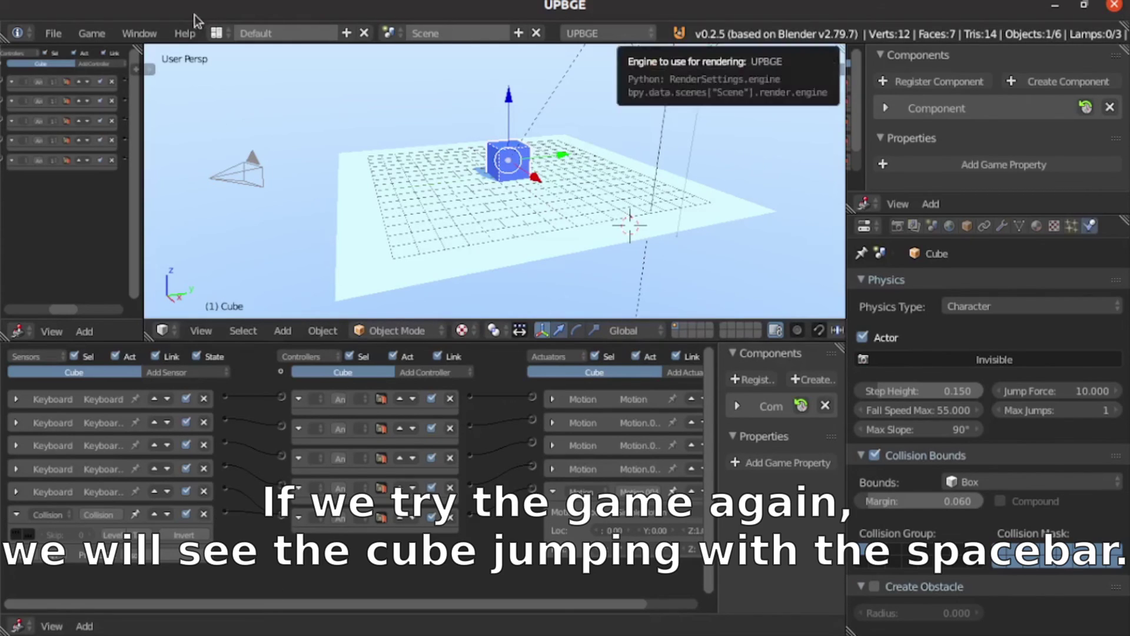
# - Start the game engine and test jumping with Space and moving with the Left/Right arrows
pyautogui.click(91, 33)
pyautogui.click(112, 58)
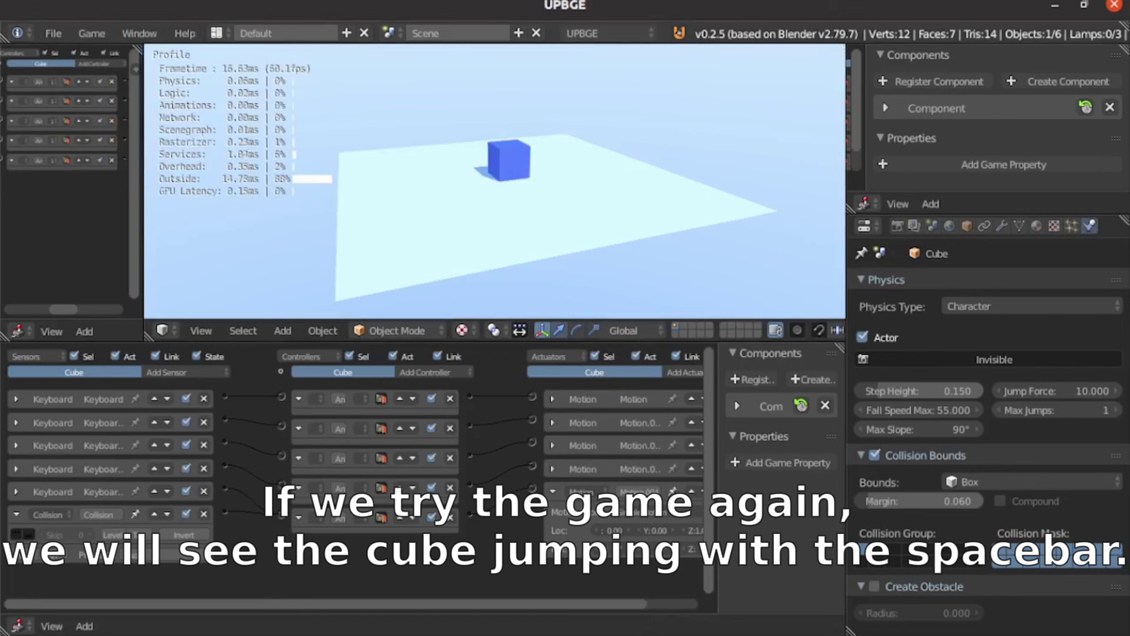
pyautogui.press('space')
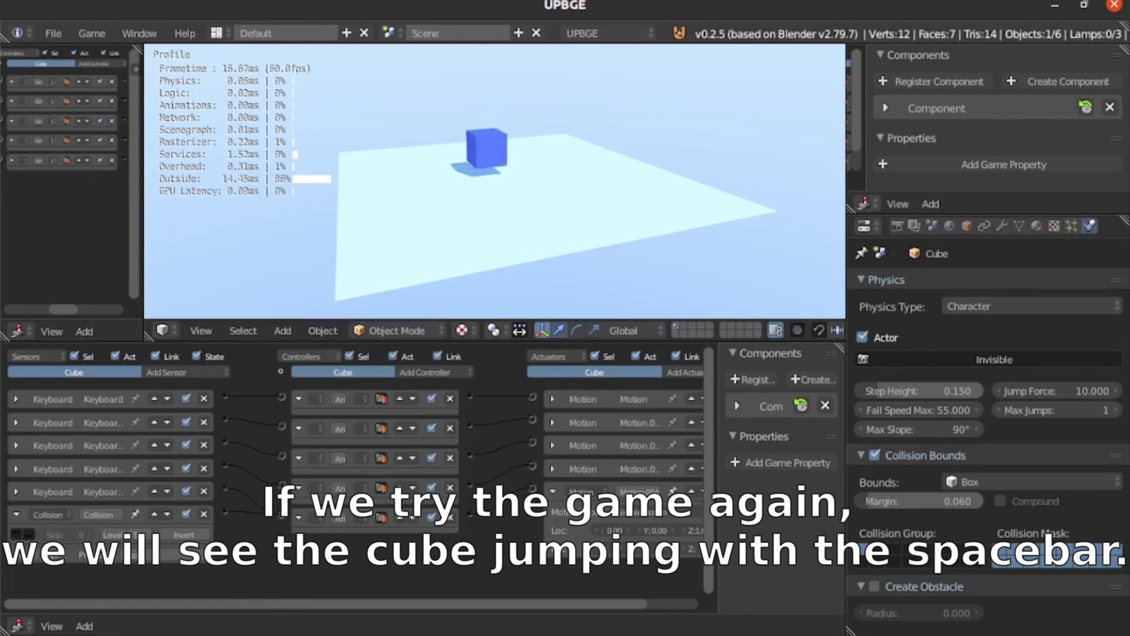
pyautogui.press('space')
pyautogui.press('space')
pyautogui.press('space')
pyautogui.press('Right')
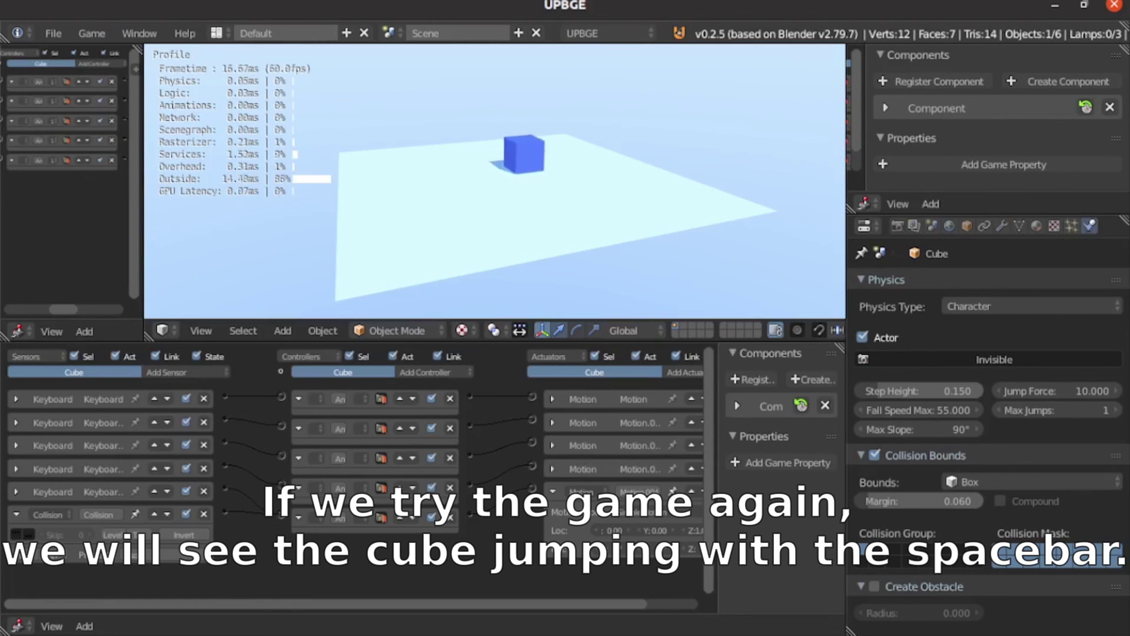
pyautogui.press('Left')
pyautogui.press('Right')
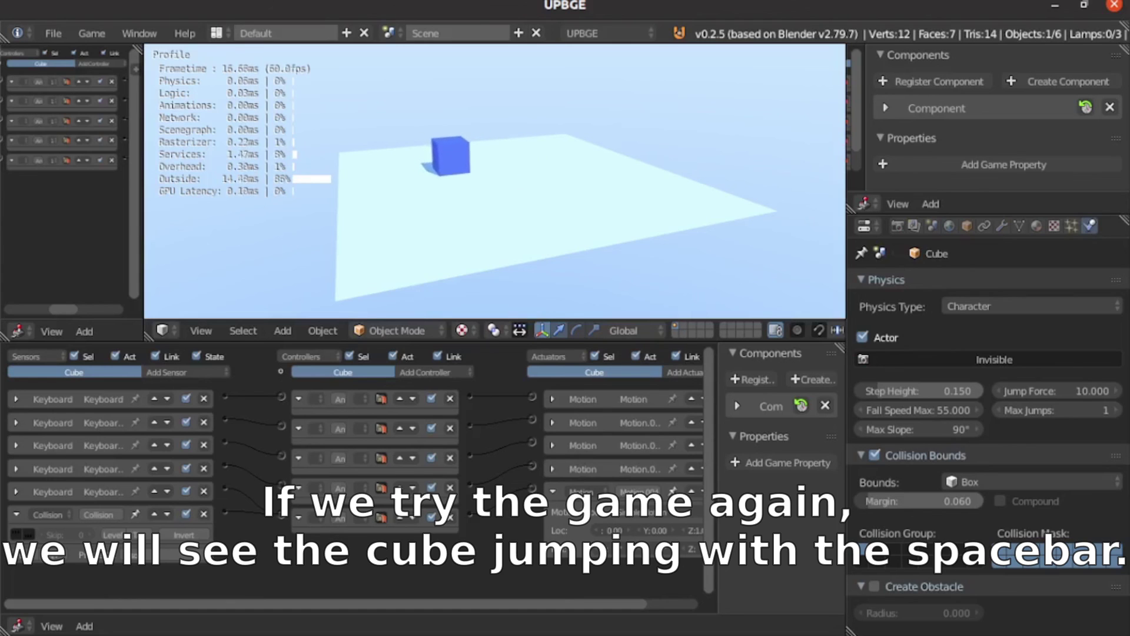
pyautogui.press('Left')
pyautogui.press('Left')
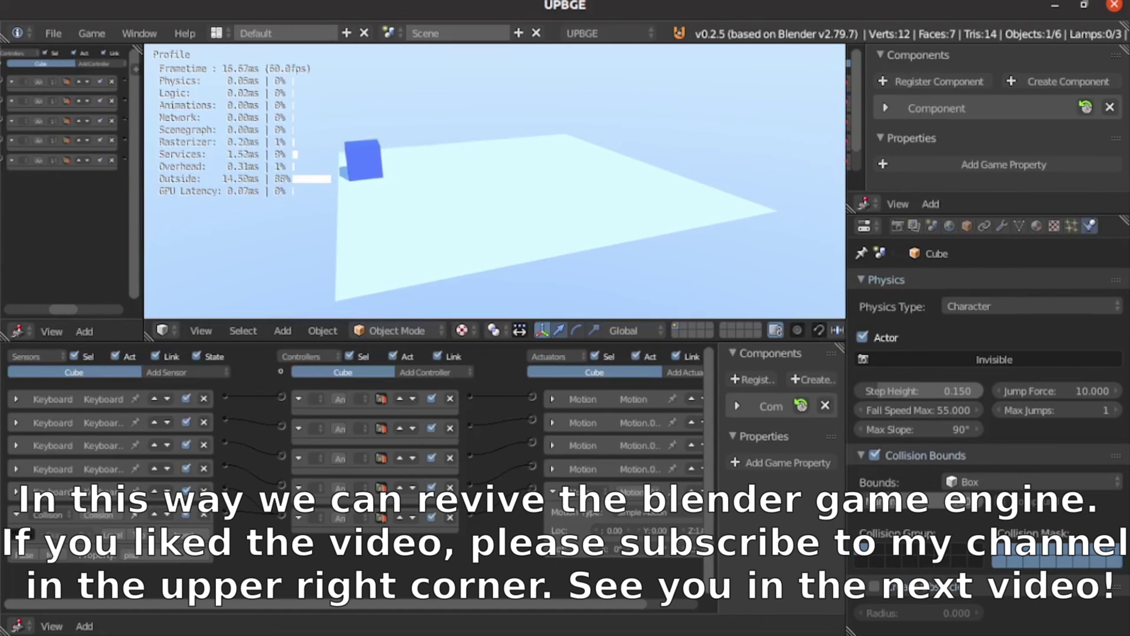
pyautogui.press('space')
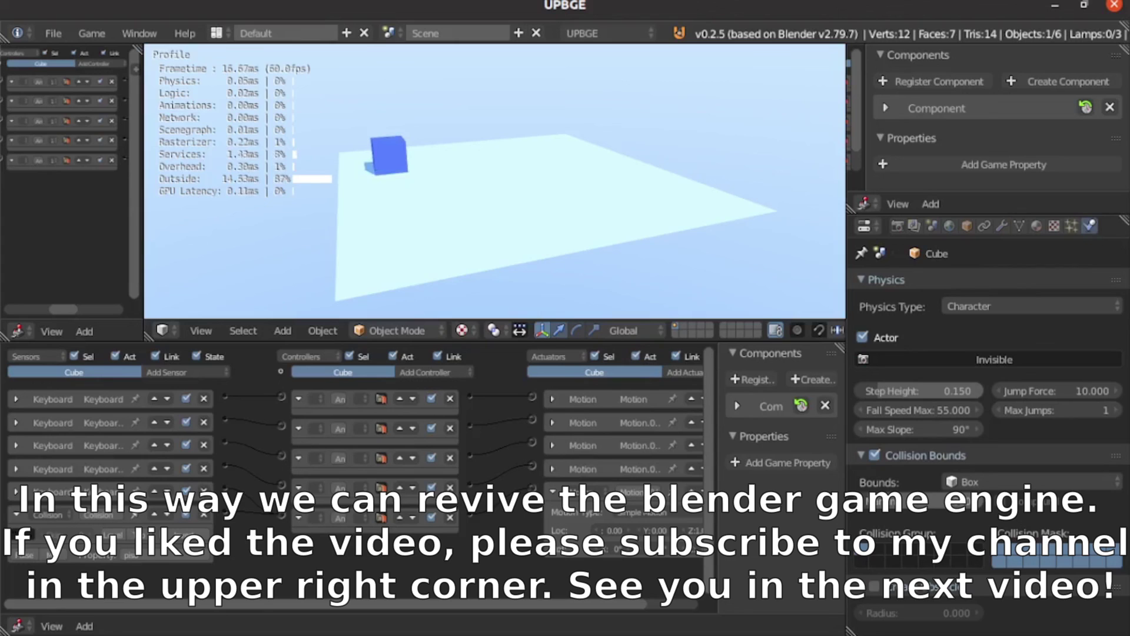